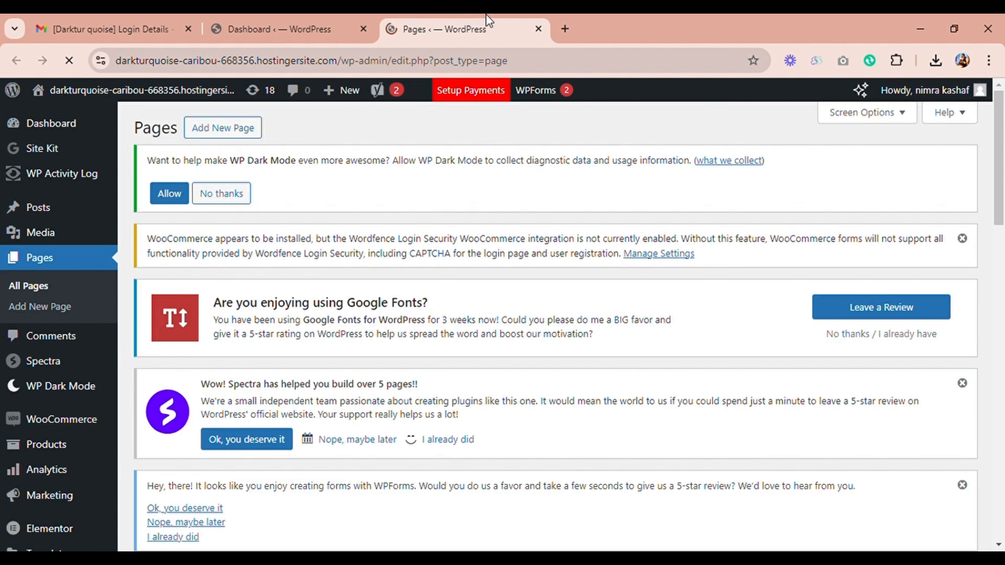
Step: Open the "about us" page from the pages list for editing with Elementor
scroll(1002, 202, "down", 4)
scroll(1002, 201, "down", 3)
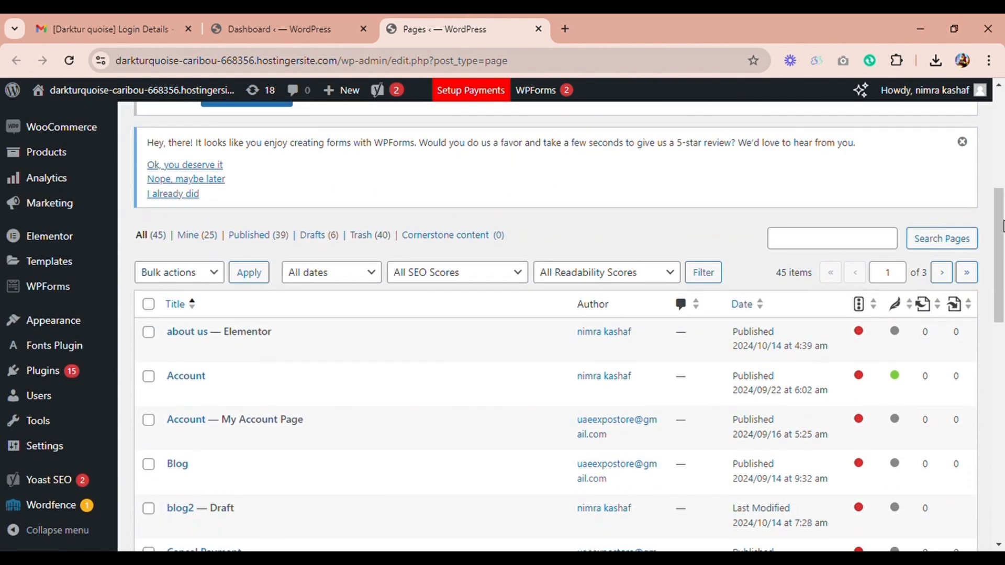
mouse_move(357, 346)
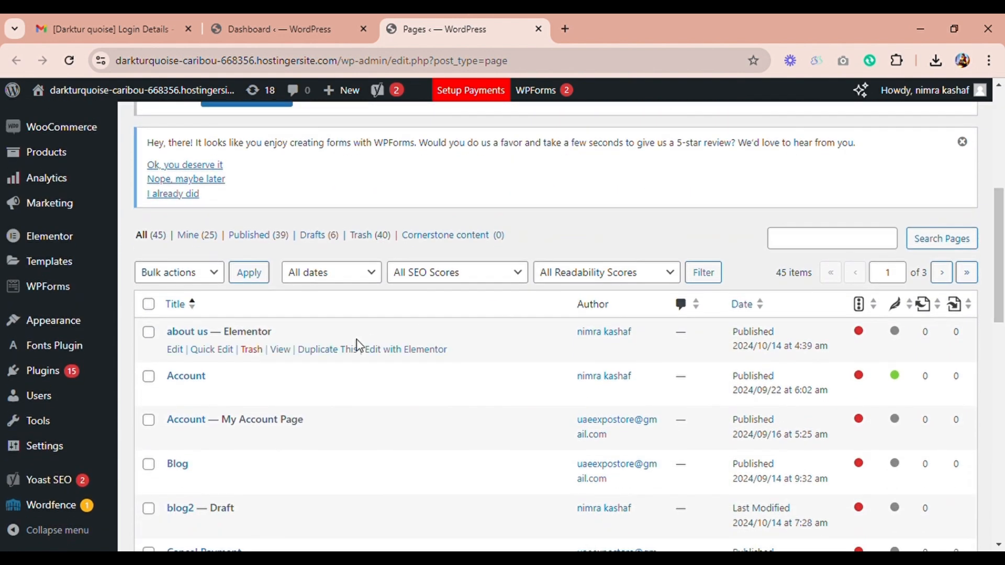
left_click(389, 354)
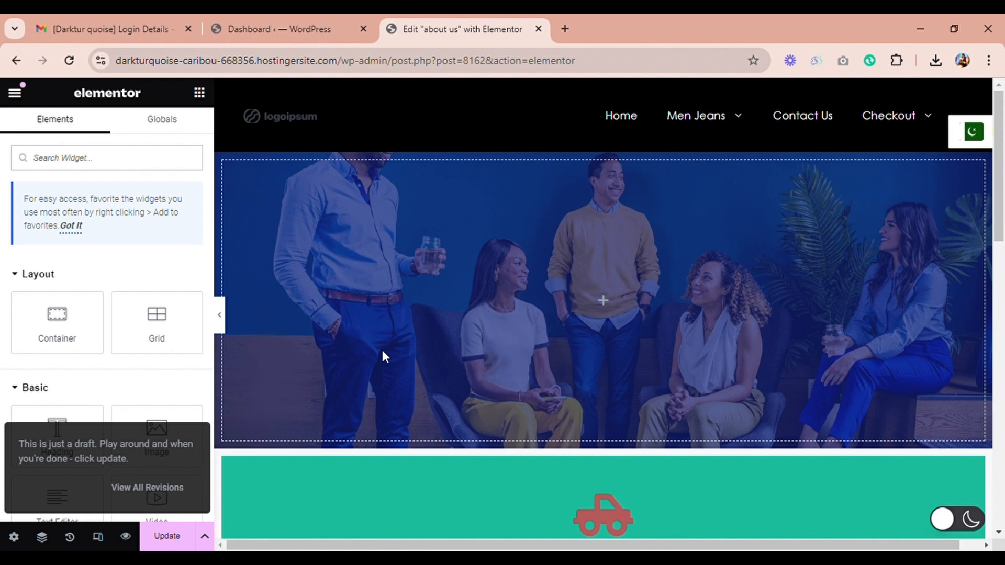
Step: Add a new single-column flexbox container below the green heading section
scroll(1002, 260, "down", 6)
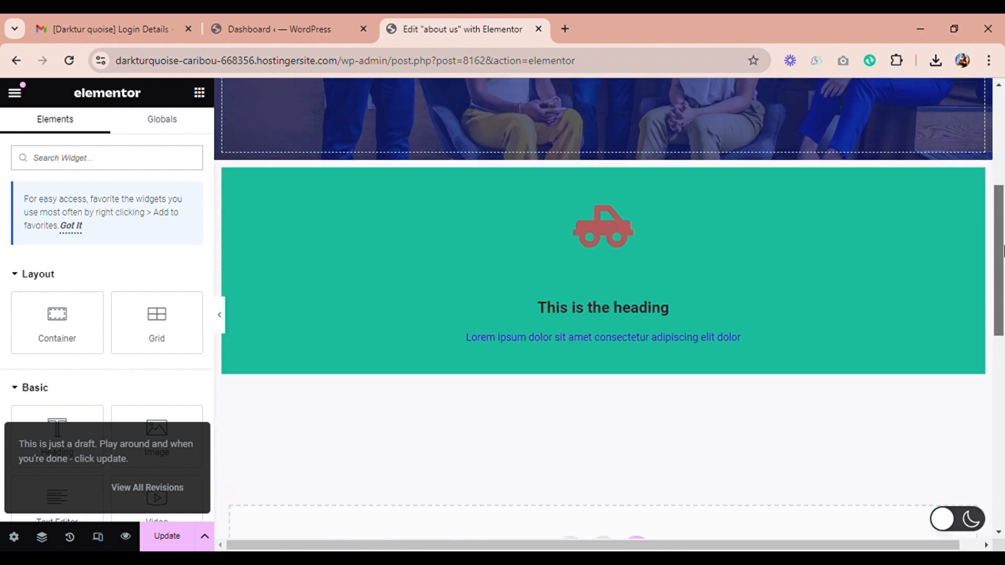
left_click_drag(1004, 261, 1003, 272)
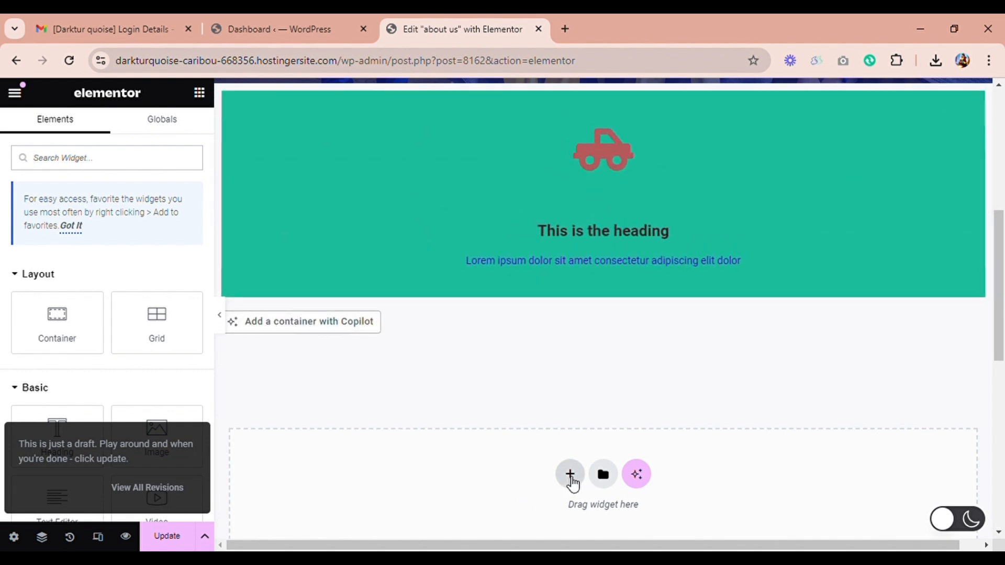
left_click(570, 474)
left_click(564, 508)
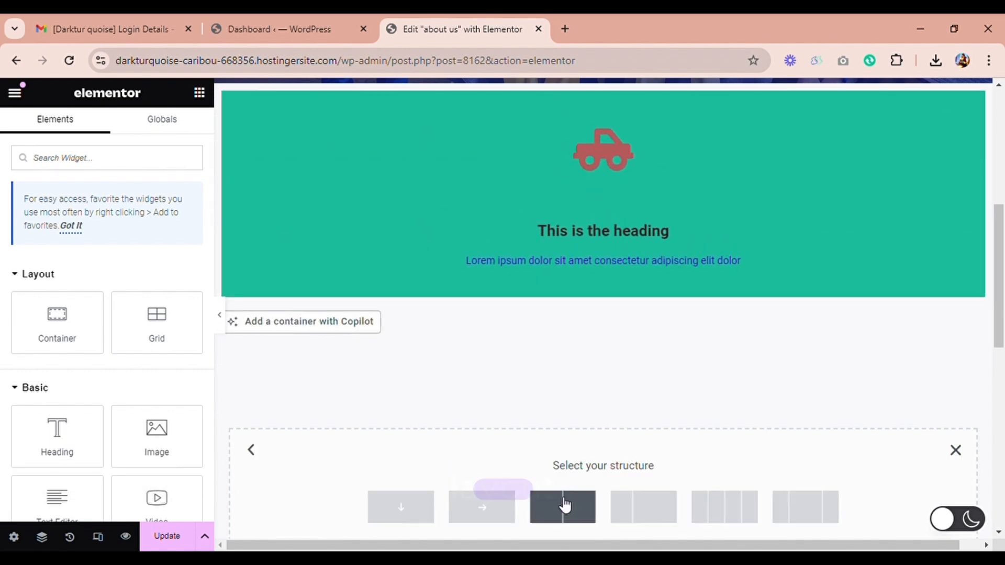
left_click(431, 518)
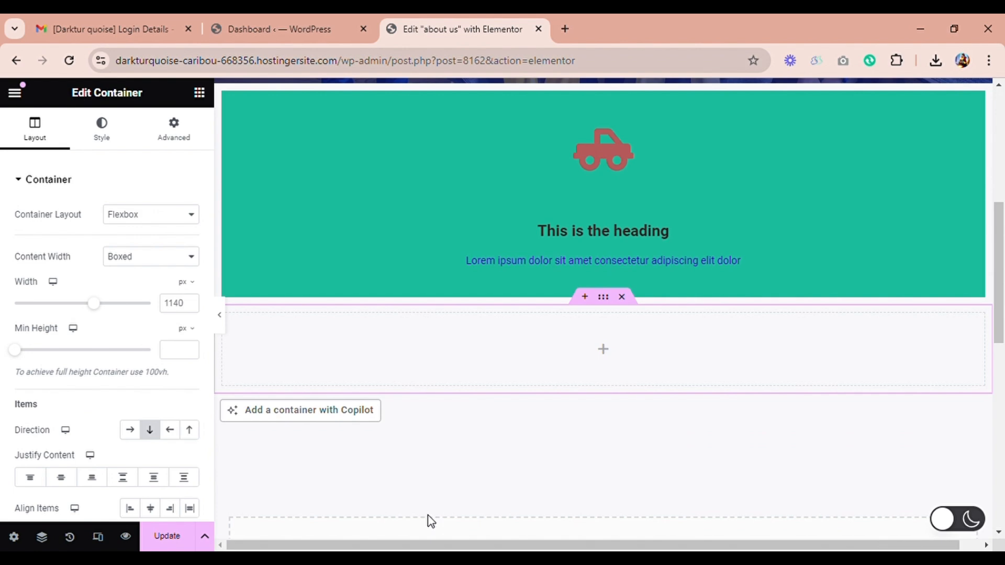
Step: Place a Login widget inside the new empty container
left_click(603, 349)
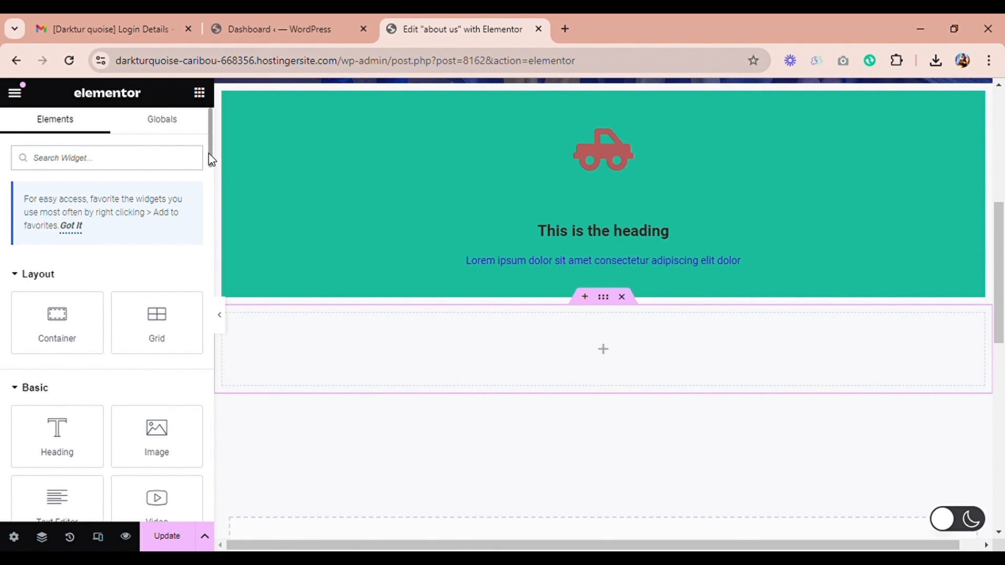
left_click_drag(210, 157, 213, 277)
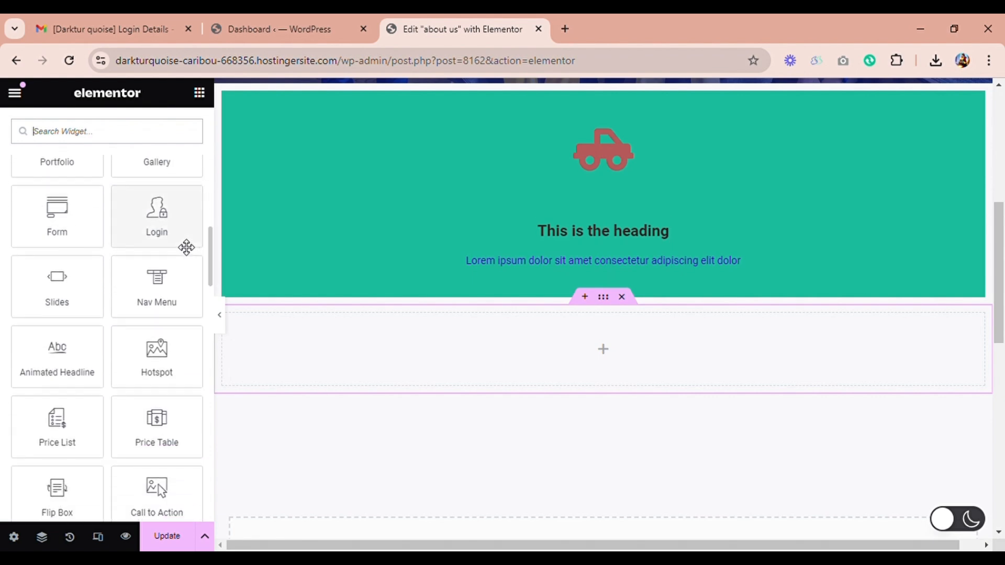
left_click_drag(183, 241, 642, 381)
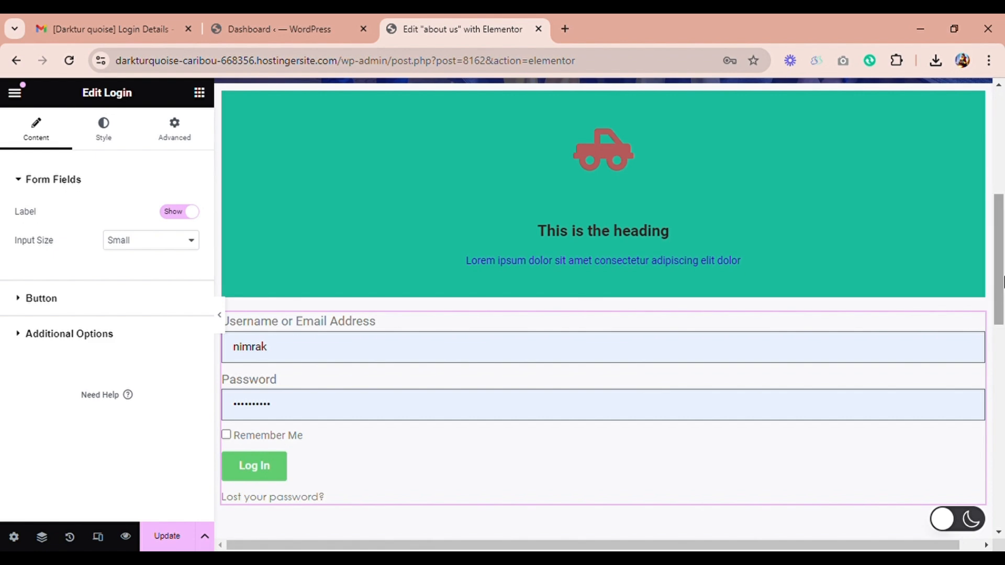
Step: Set the login form's input size to Medium and its rows gap to 13
left_click_drag(1001, 293, 1001, 331)
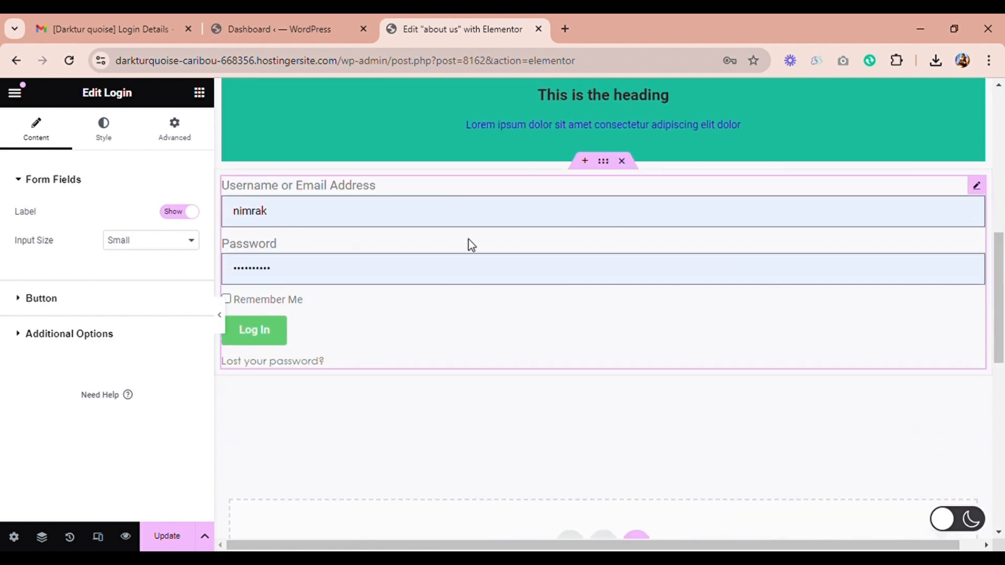
left_click(164, 303)
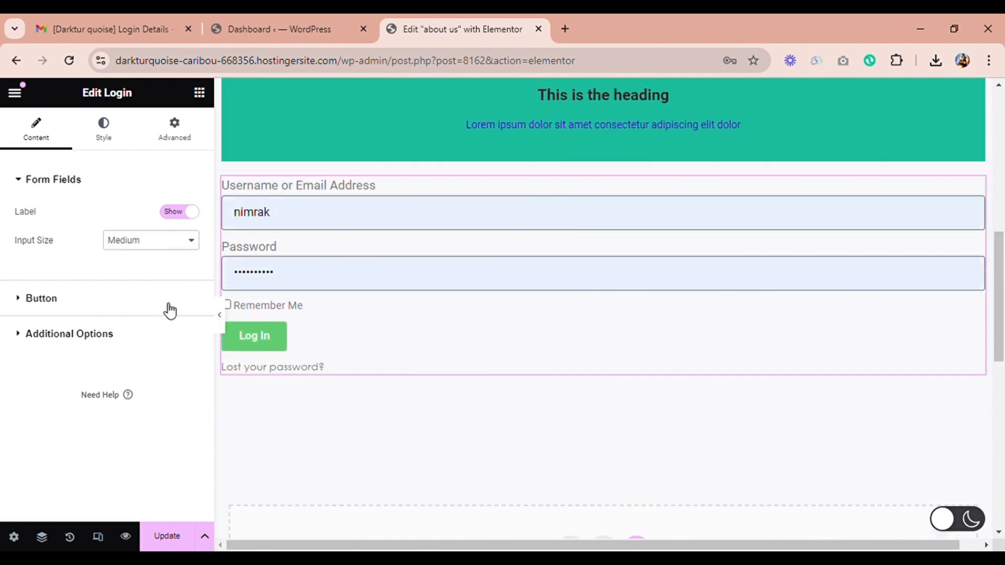
left_click(104, 139)
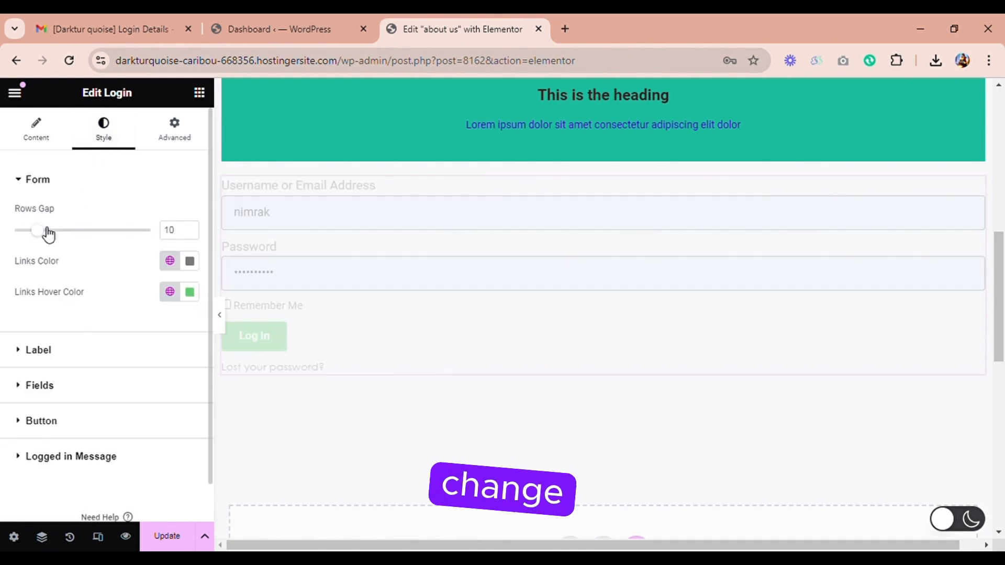
mouse_move(56, 234)
left_mouse_down()
mouse_move(87, 231)
mouse_move(54, 235)
left_mouse_up()
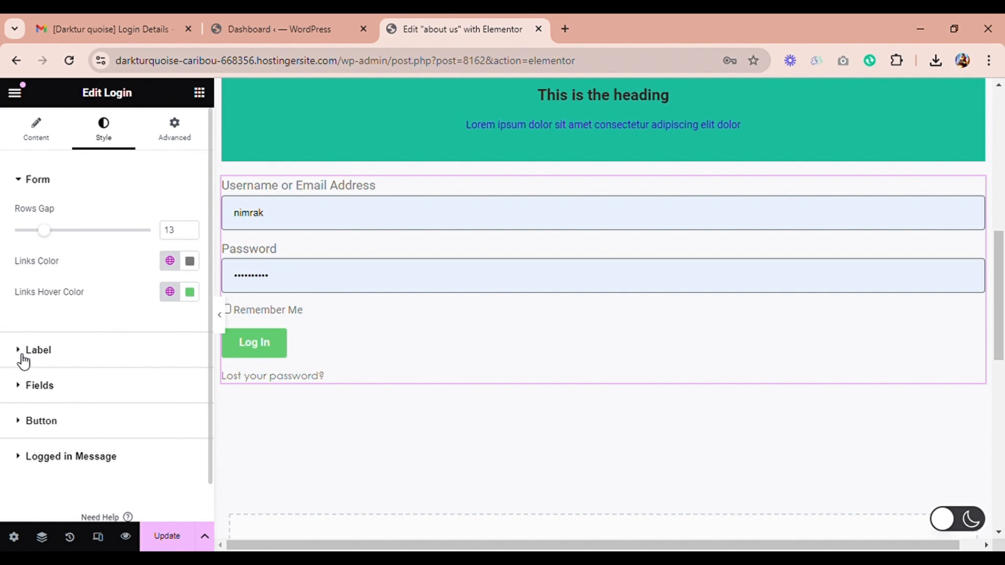
left_click(25, 387)
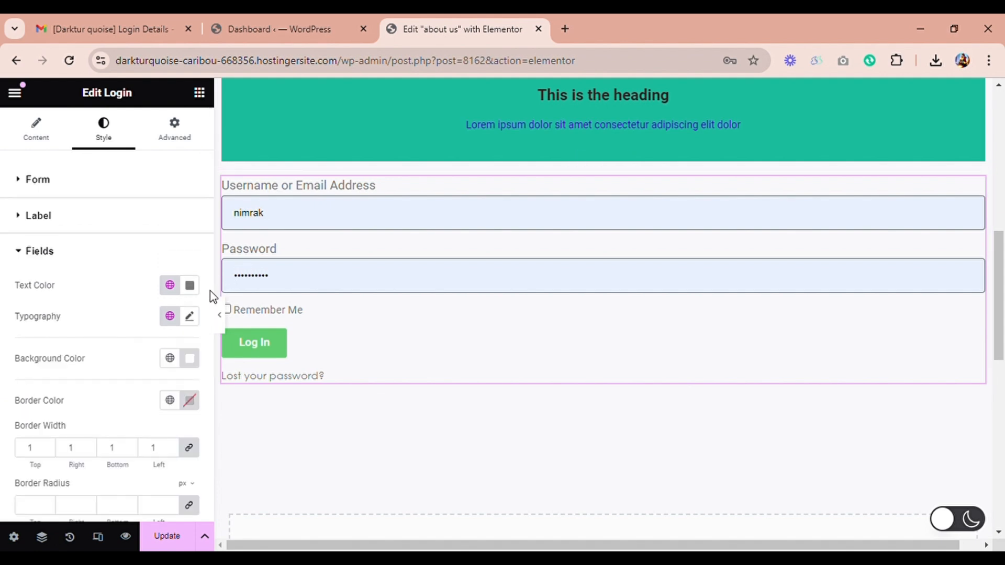
scroll(212, 309, "down", 3)
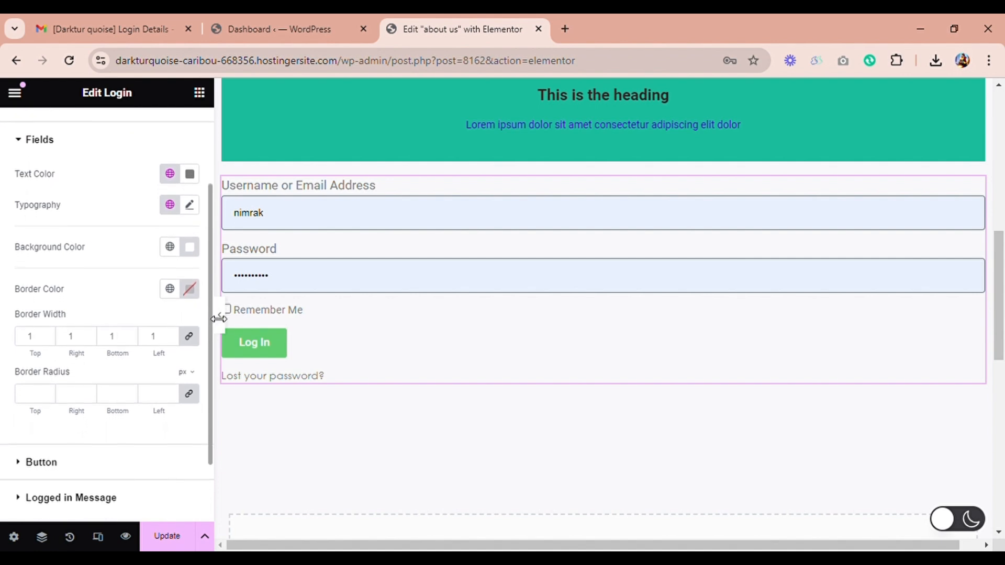
scroll(219, 318, "up", 3)
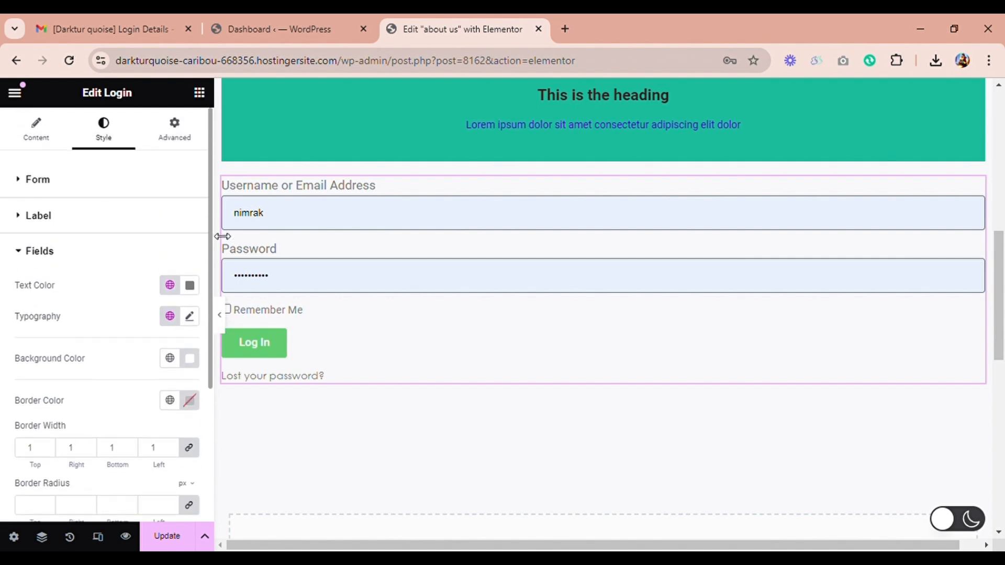
Step: Set the Login widget's margin to 91 px on all four sides with the values linked
left_click(193, 148)
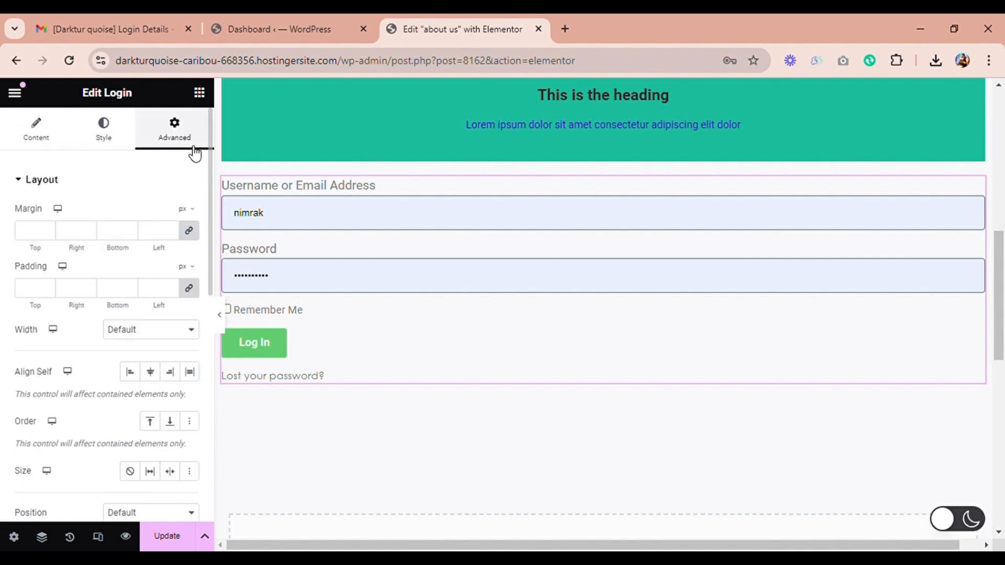
left_click(190, 233)
left_click(190, 233)
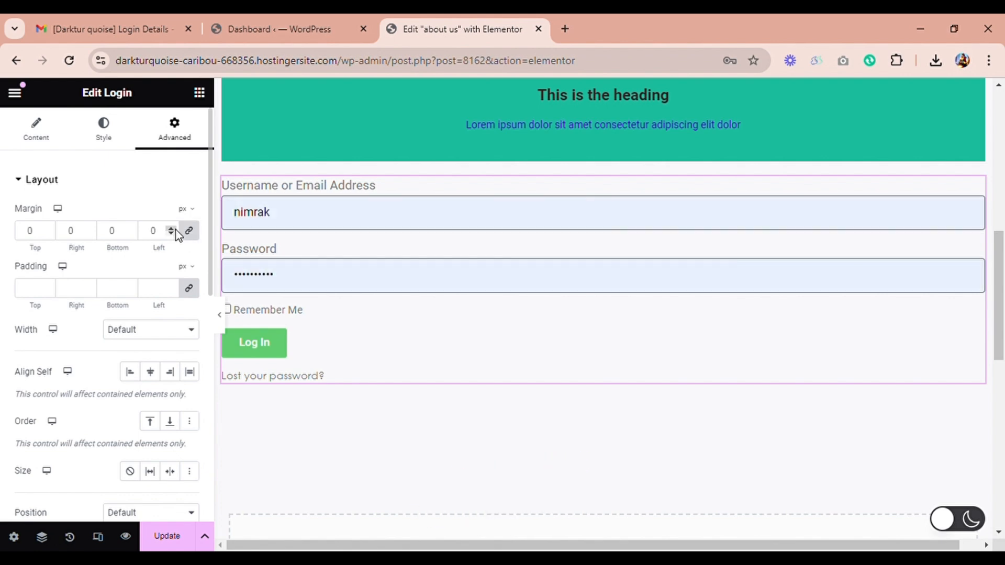
left_click(173, 230)
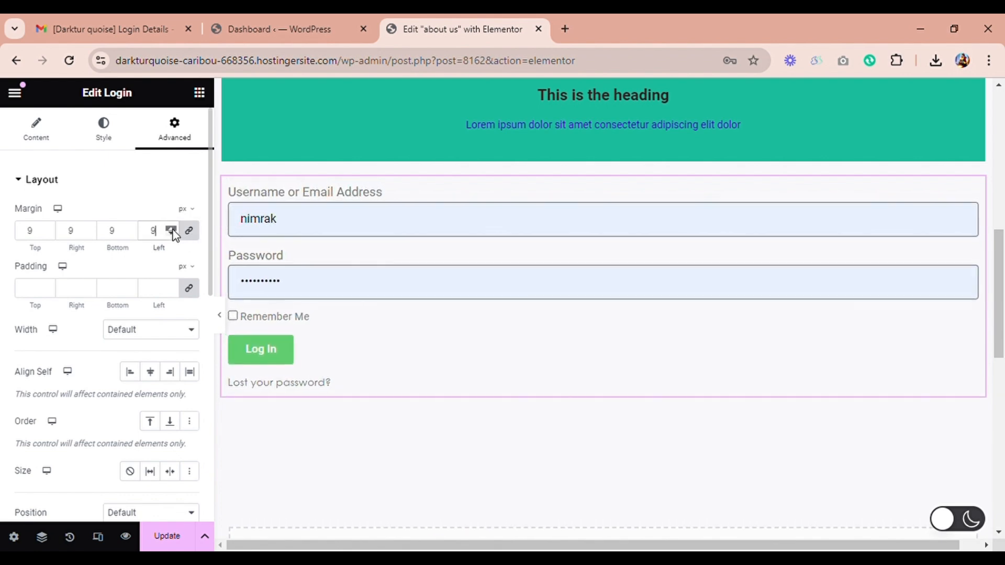
left_click_drag(172, 230, 173, 230)
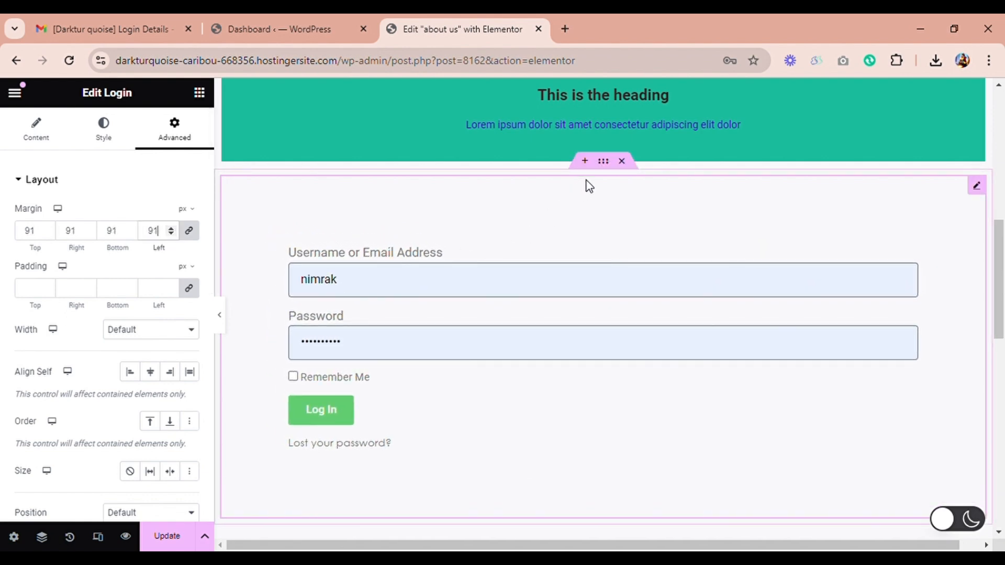
Step: Give the login form's container a classic background using the image boxking_contact_img_1.jpg from the media library
left_click(607, 166)
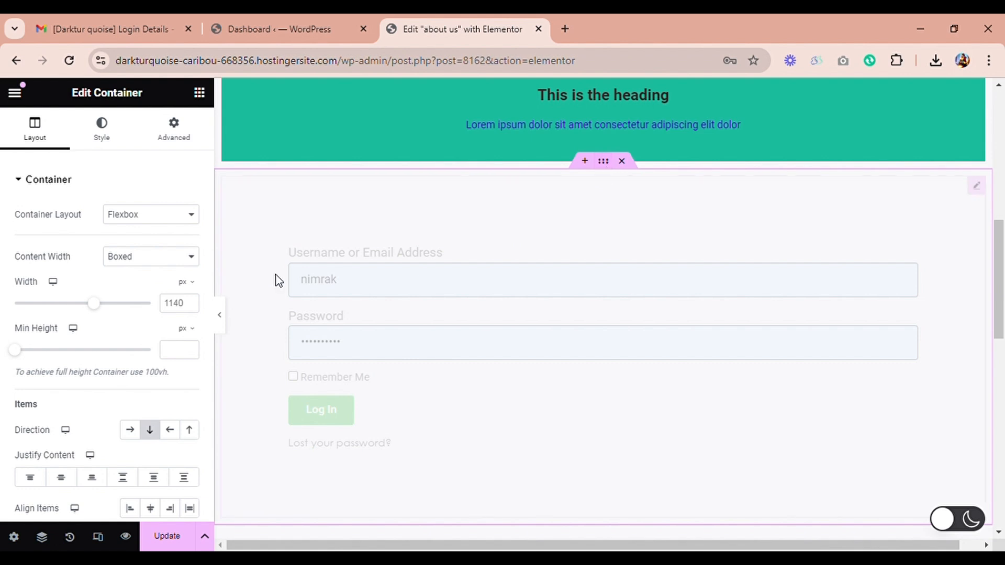
left_click(106, 147)
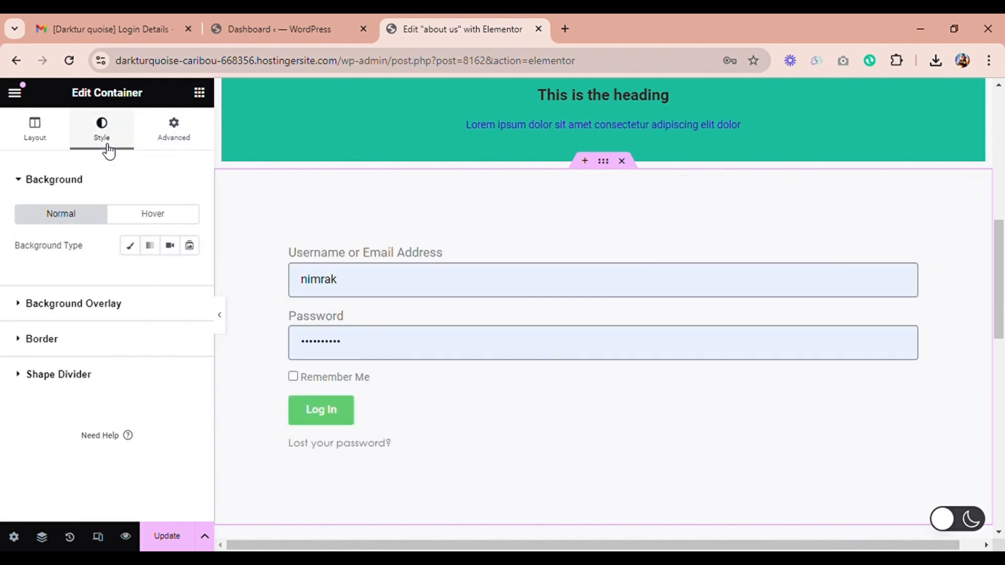
left_click(133, 247)
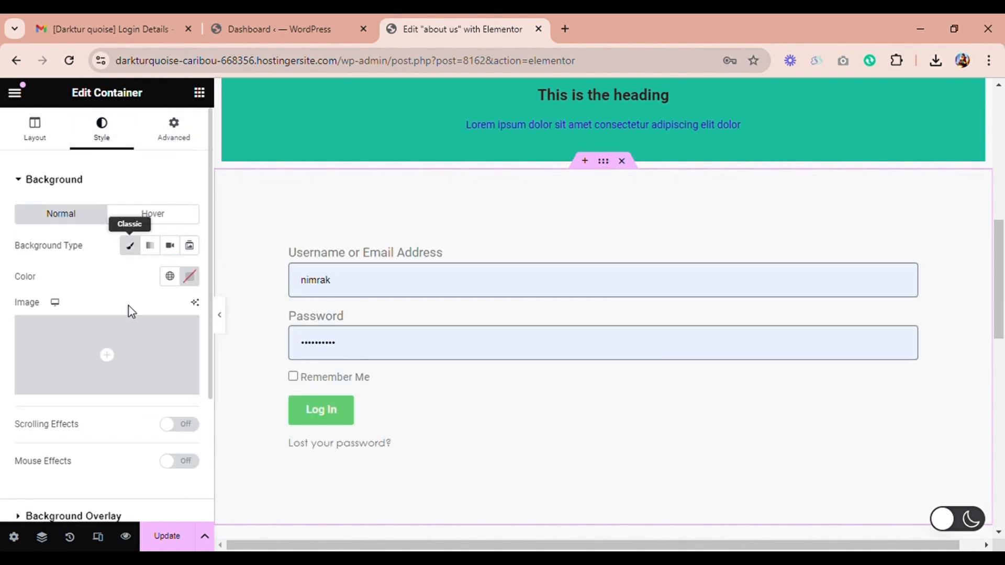
left_click(126, 350)
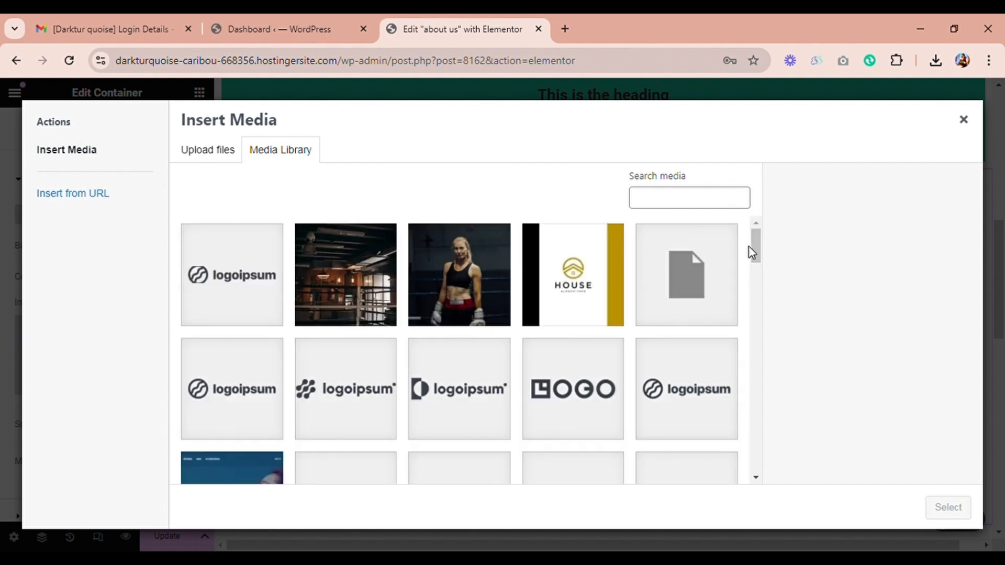
left_click(396, 274)
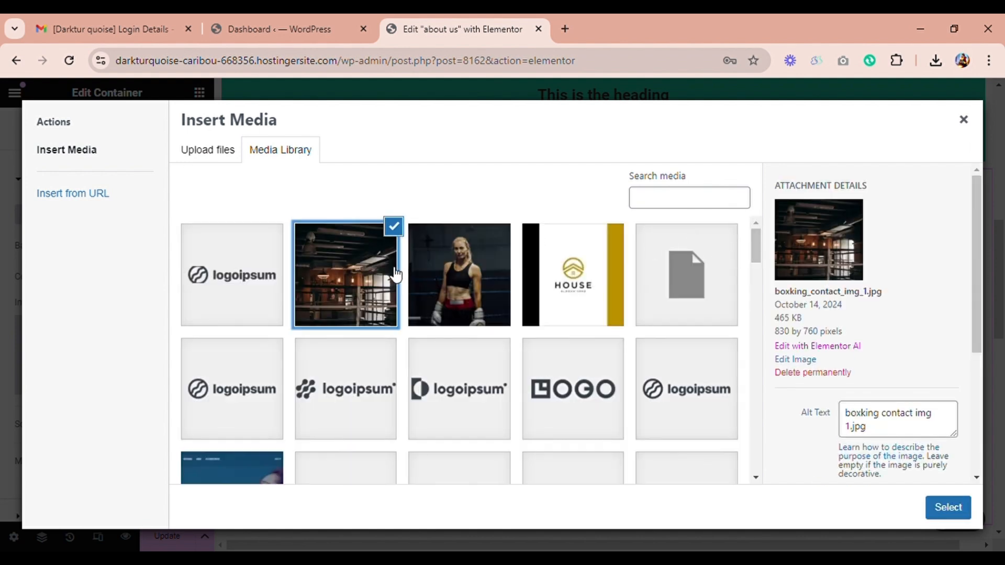
left_click(948, 507)
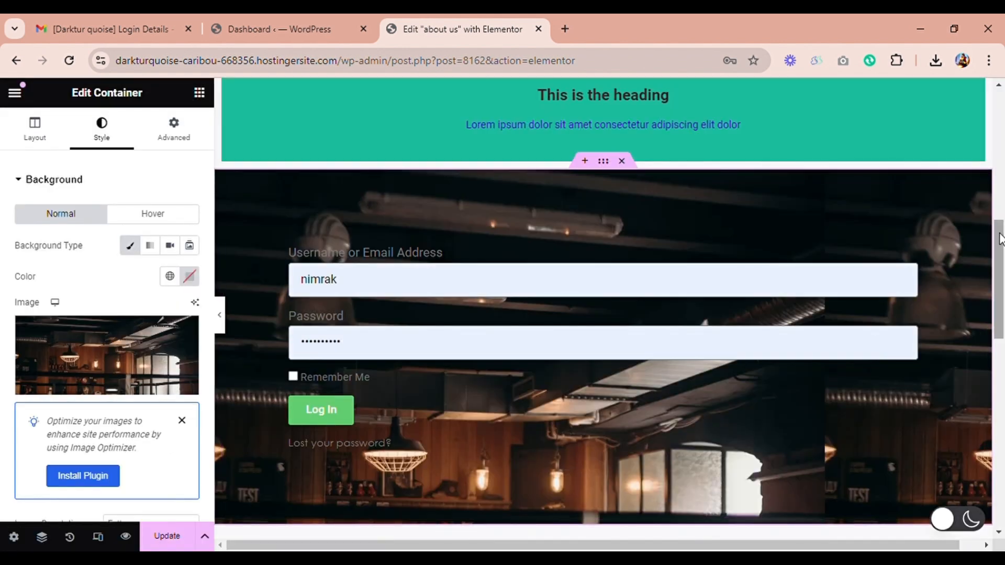
Step: Set the container's background image to Cover display size, No-repeat, and Center Center position
left_click_drag(1000, 240, 1001, 272)
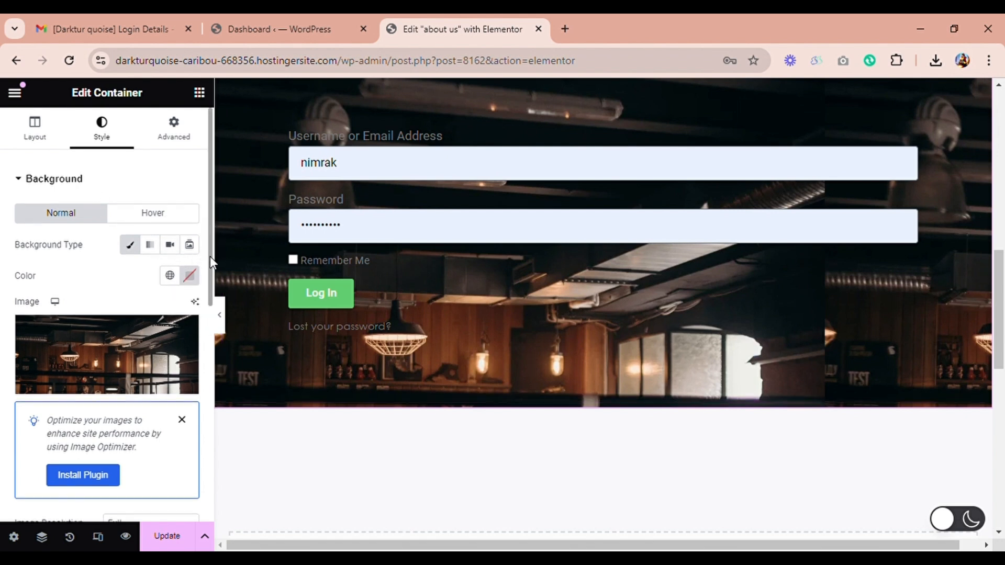
left_click_drag(209, 256, 208, 373)
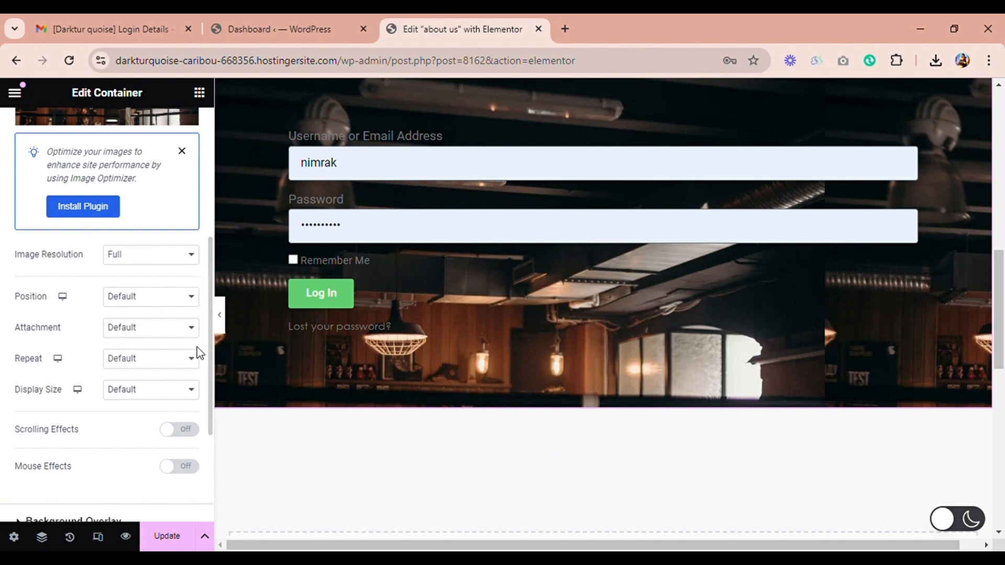
left_click(170, 441)
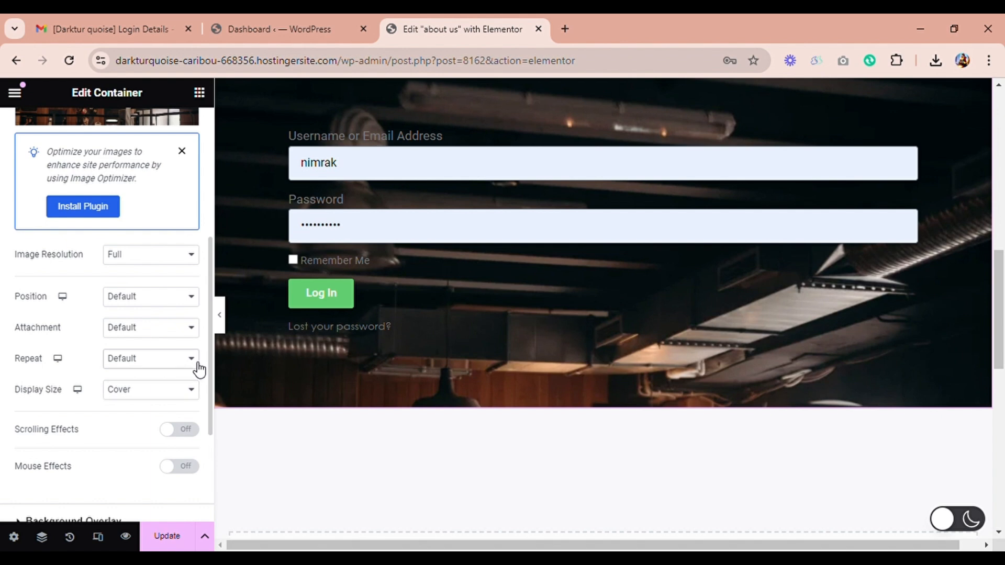
left_click(190, 403)
left_click(182, 343)
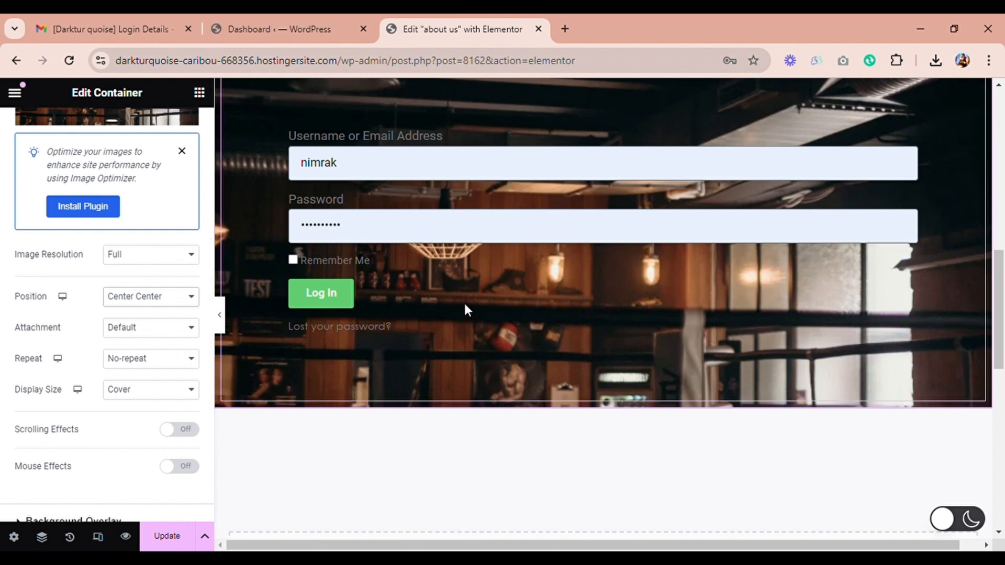
left_click_drag(1000, 339, 998, 258)
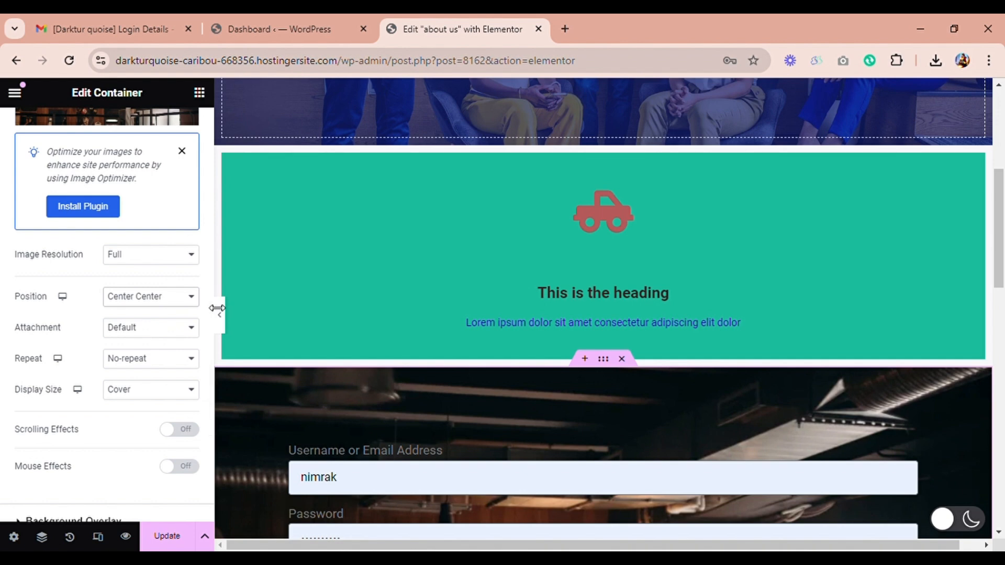
left_click_drag(218, 307, 209, 168)
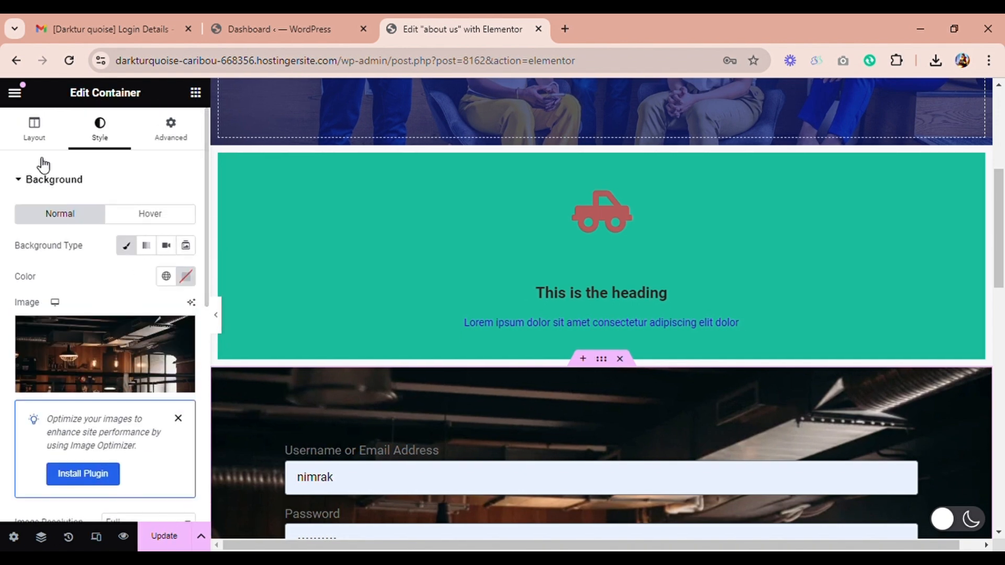
left_click(41, 137)
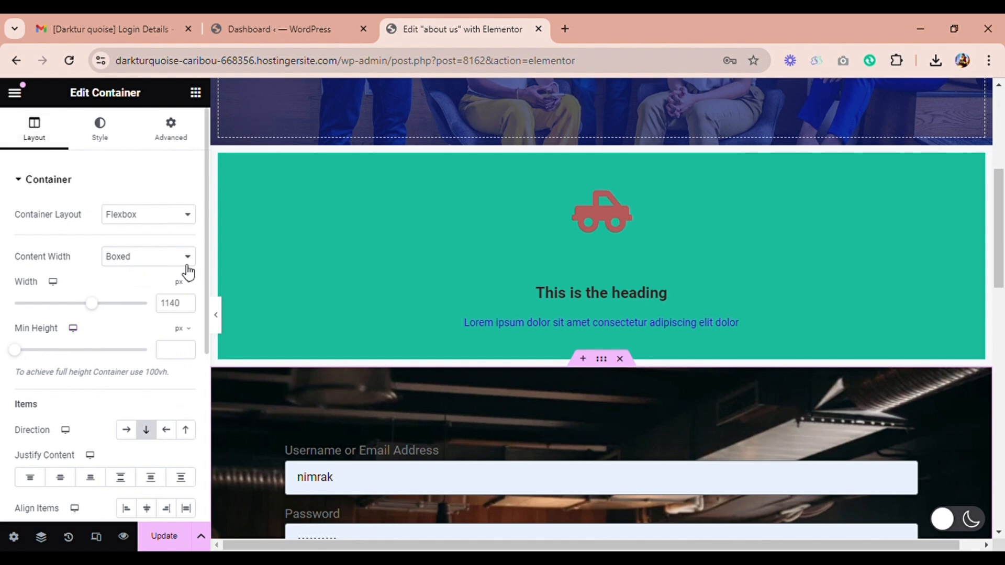
left_click_drag(209, 278, 208, 373)
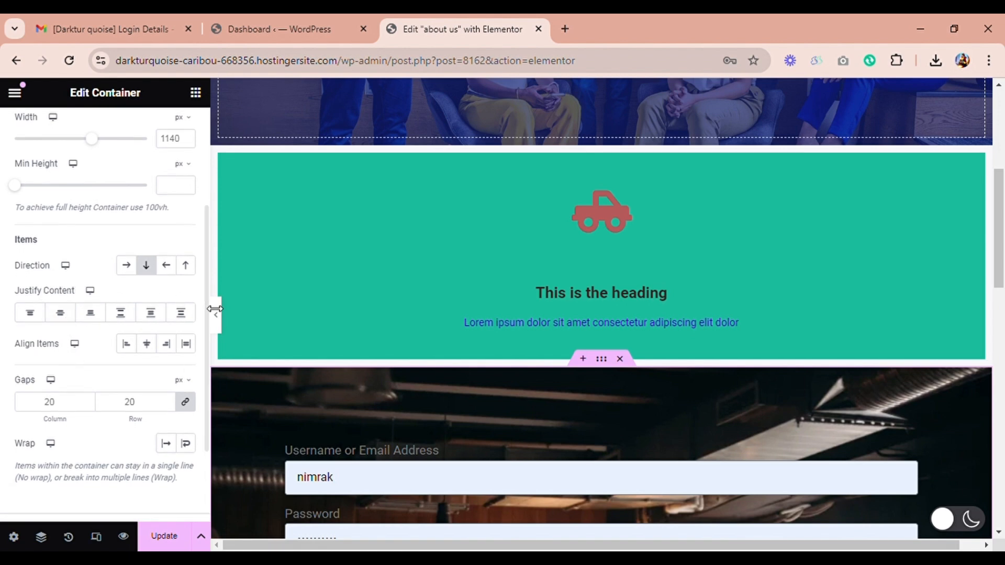
left_click_drag(212, 310, 203, 233)
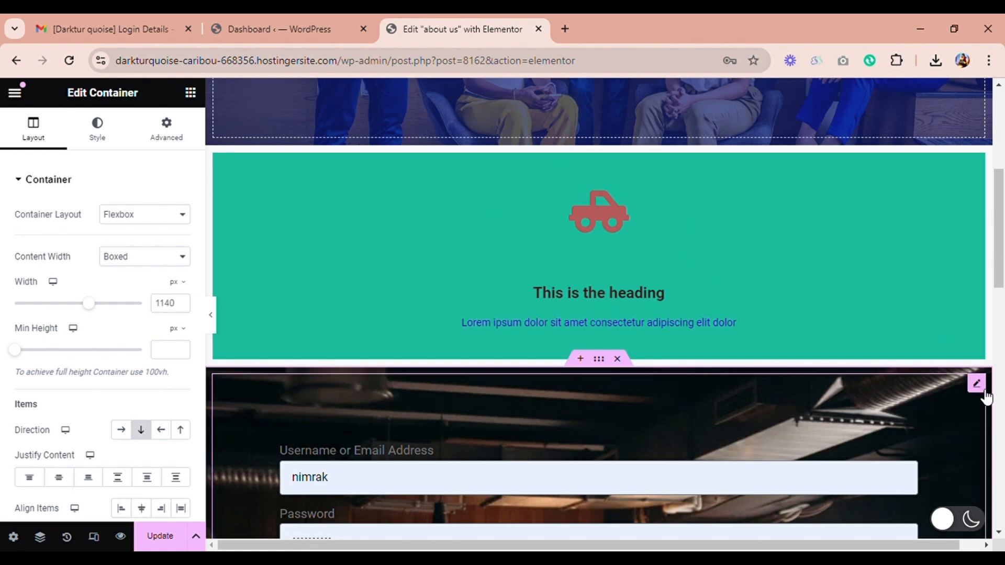
Step: Set the Login widget's links hover color to dark indigo #31148F
left_click(976, 384)
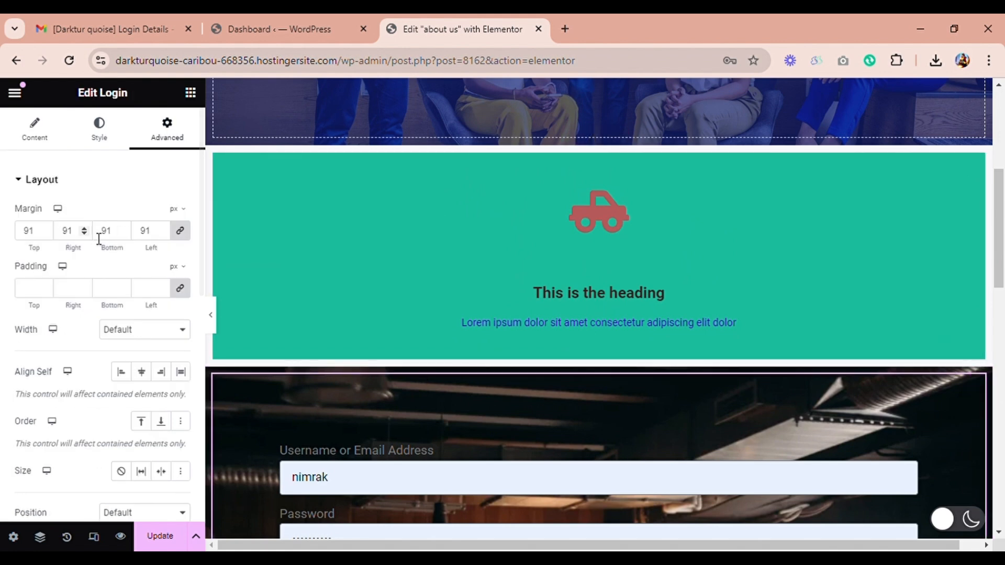
left_click(35, 133)
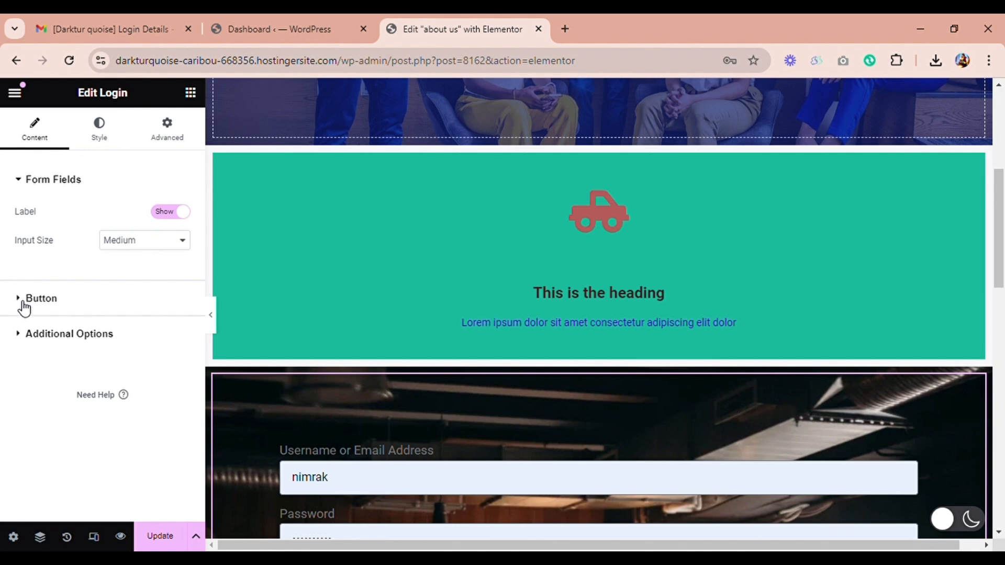
left_click(107, 142)
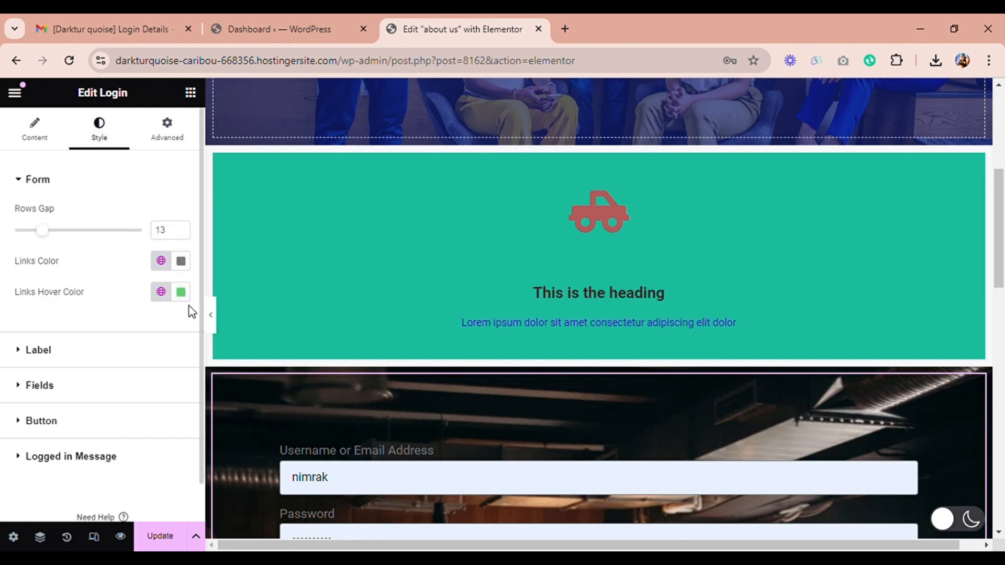
left_click_drag(1000, 272, 1000, 330)
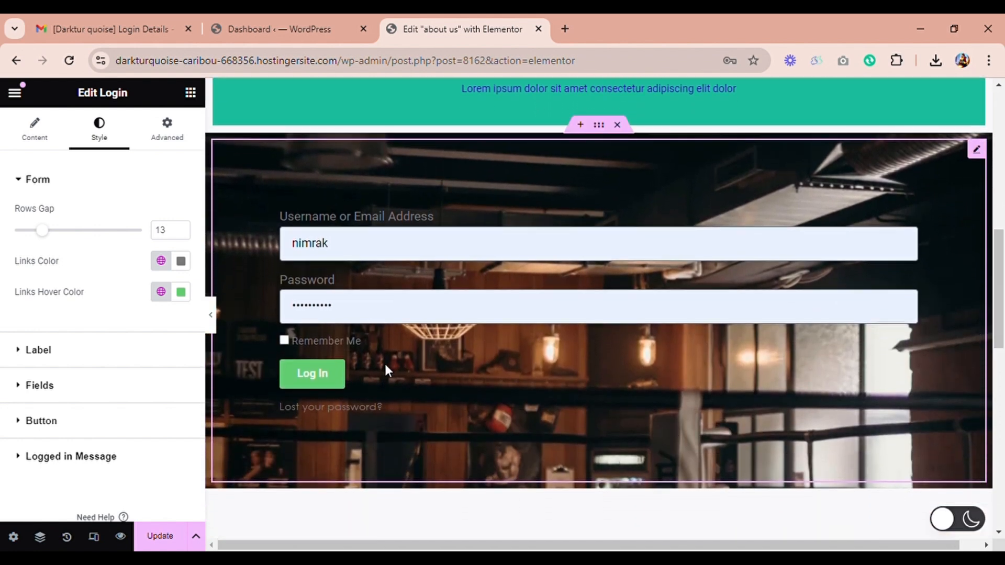
left_click(183, 297)
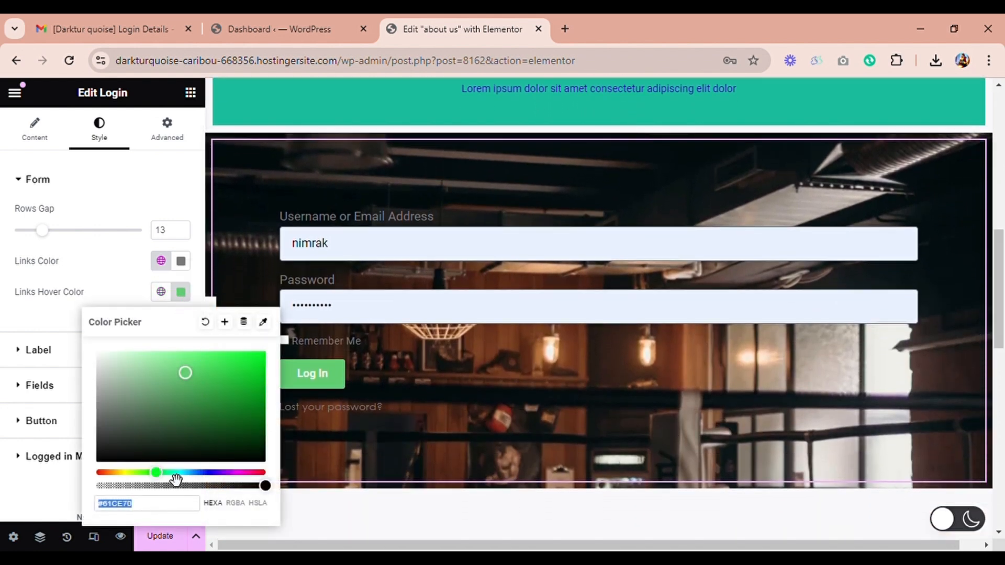
type("#7B61CE")
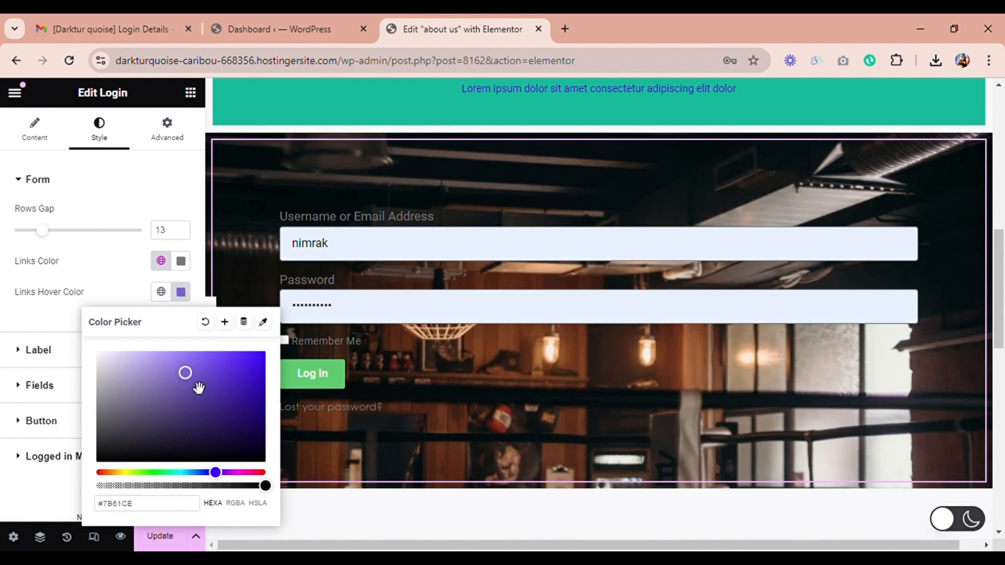
left_click_drag(199, 387, 283, 387)
left_click_drag(240, 321, 250, 407)
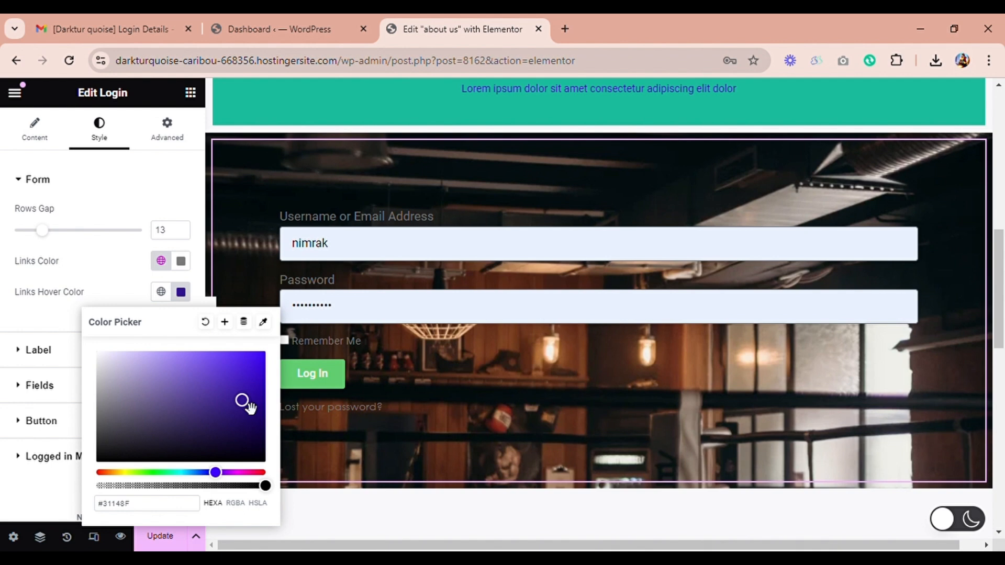
Step: Set the Login widget's links color to a dark blue
left_click(180, 261)
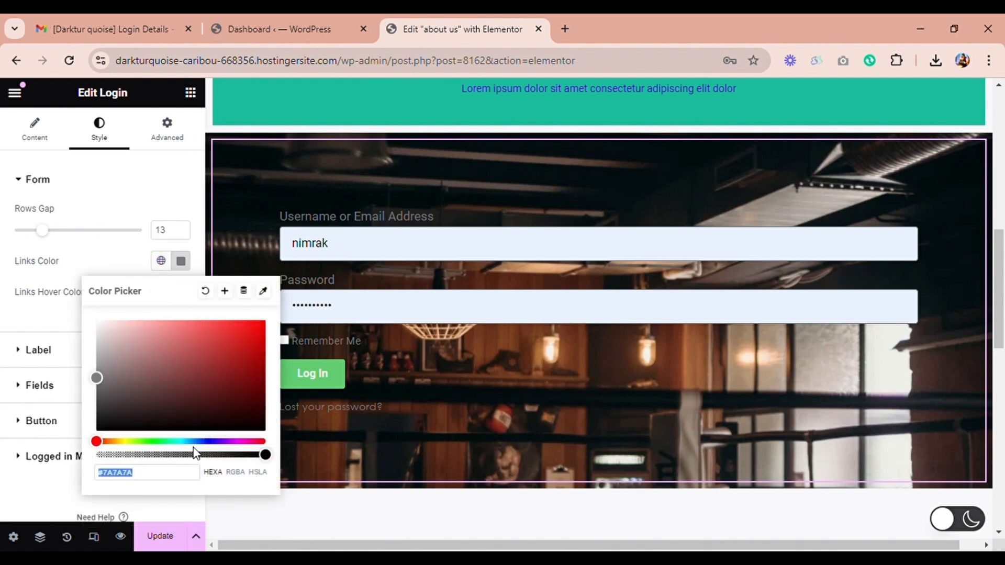
left_click(213, 442)
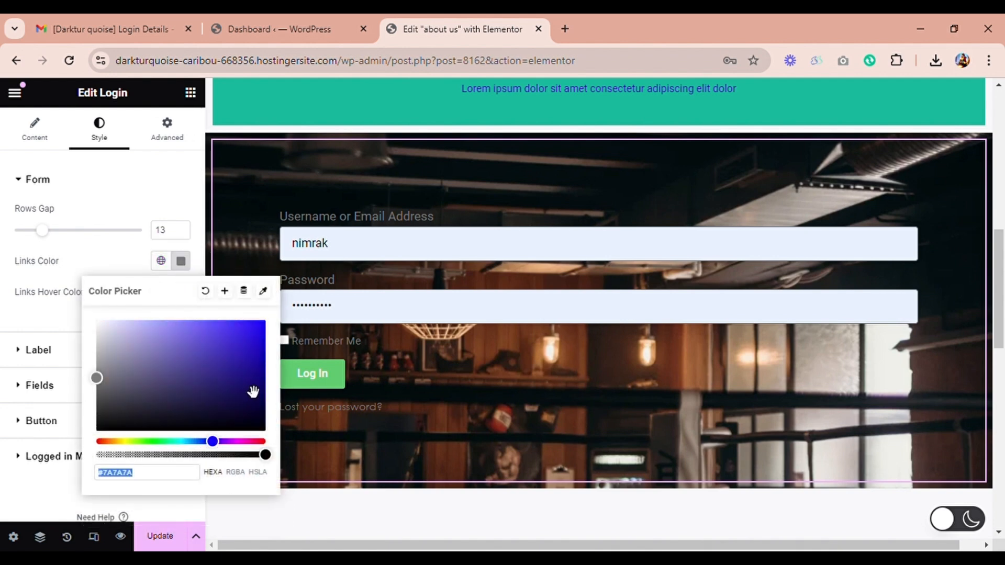
left_click_drag(252, 389, 277, 392)
left_click(182, 263)
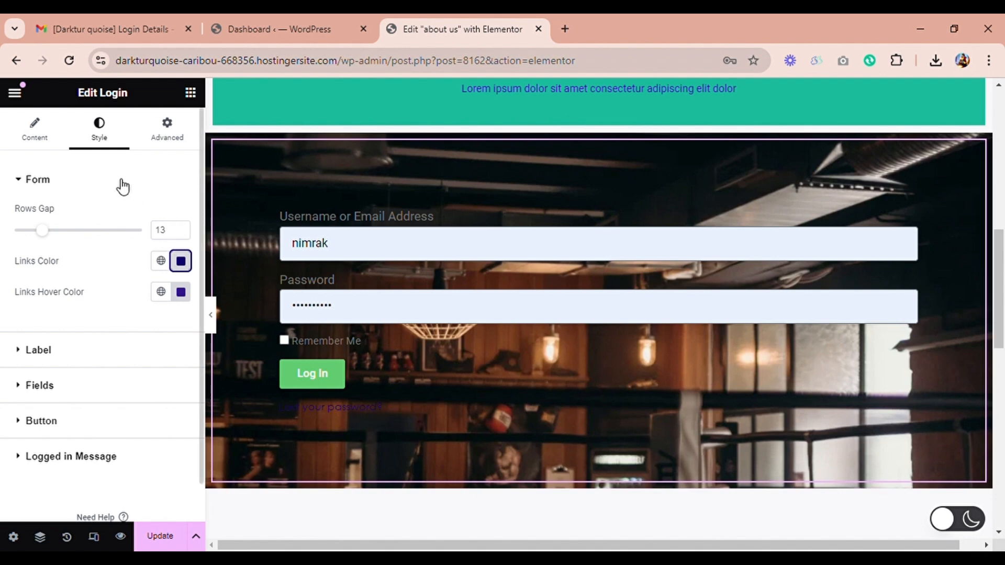
Step: Set the Log In button's background color to light purple #A272D8
left_click(23, 425)
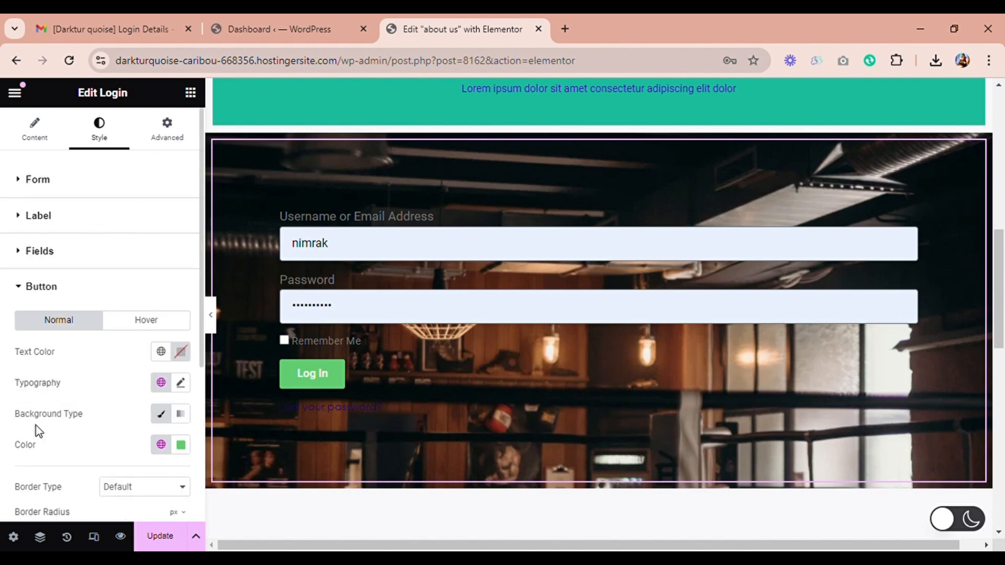
left_click(181, 445)
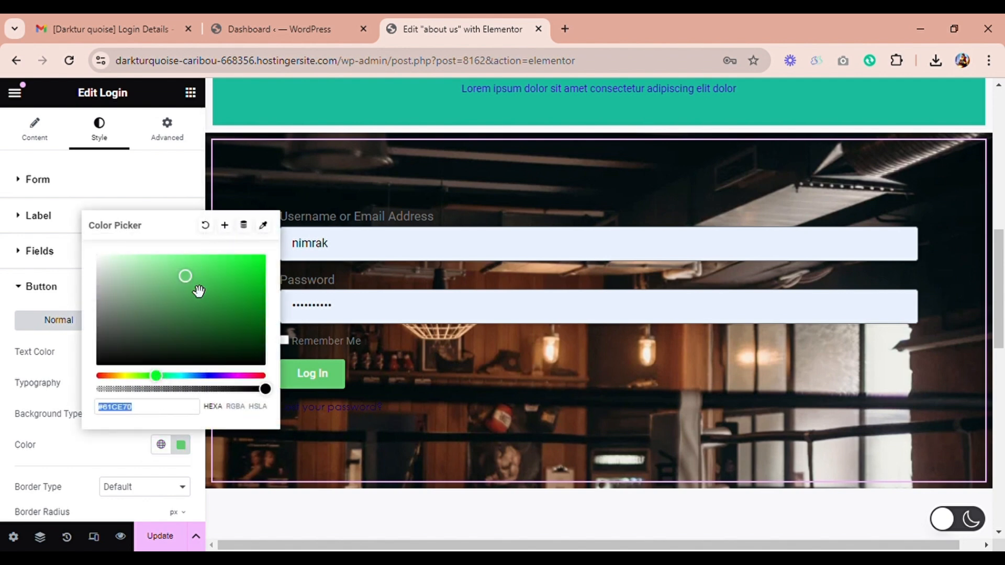
left_click_drag(163, 379, 231, 389)
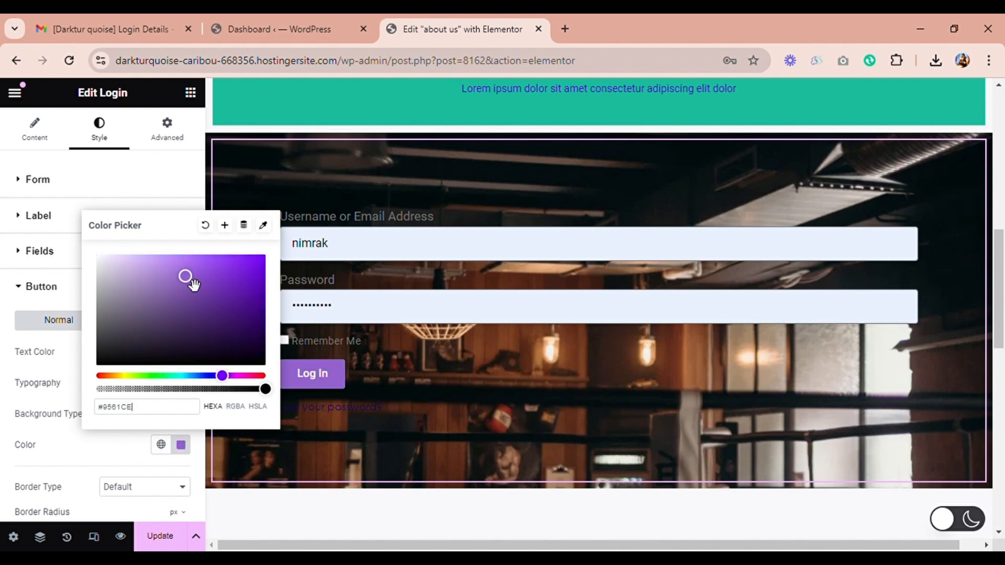
mouse_move(185, 276)
left_mouse_down()
mouse_move(225, 298)
mouse_move(236, 288)
mouse_move(200, 268)
mouse_move(183, 279)
left_mouse_up()
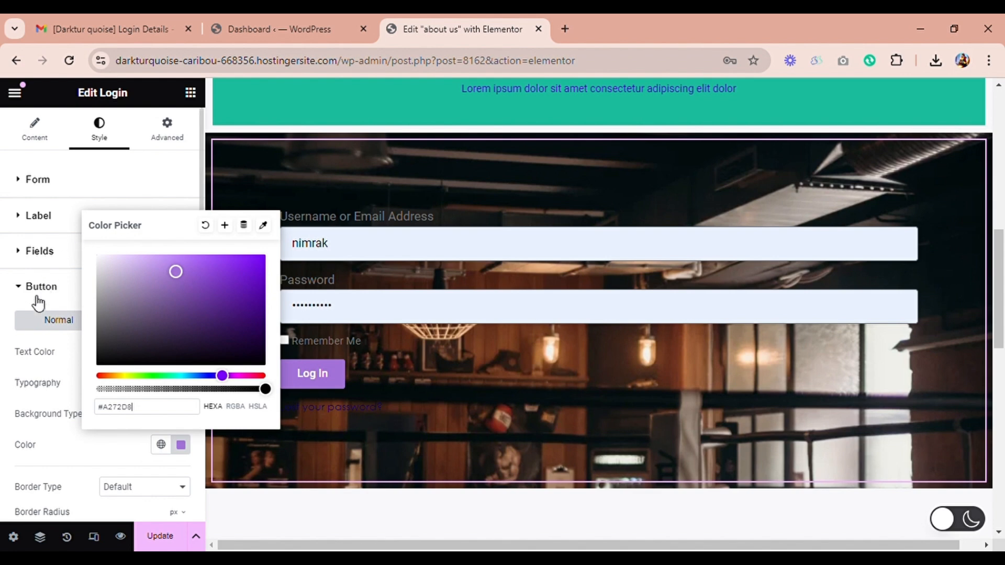
left_click(9, 306)
left_click(10, 303)
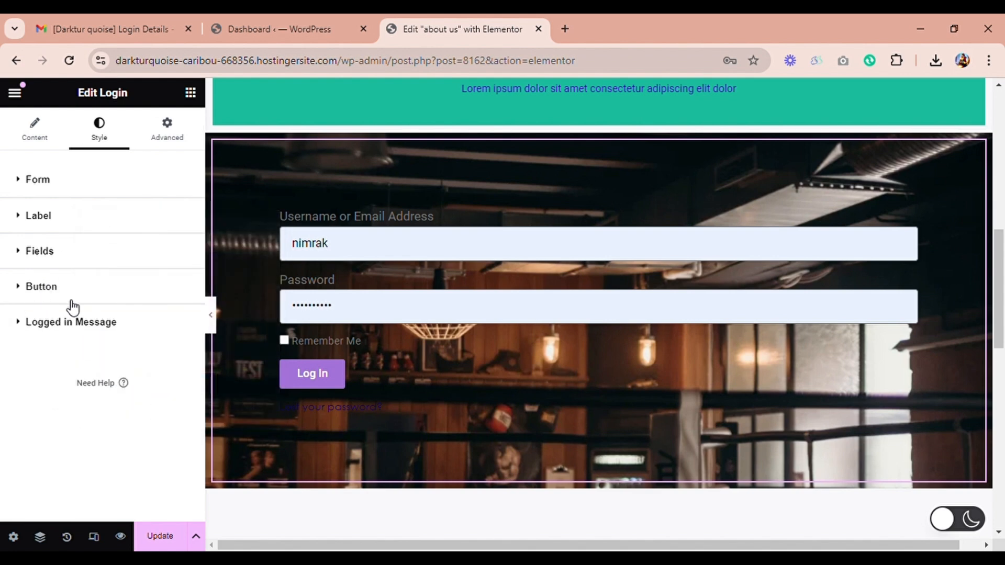
Step: Give the Log In button a Double border type
left_click(29, 291)
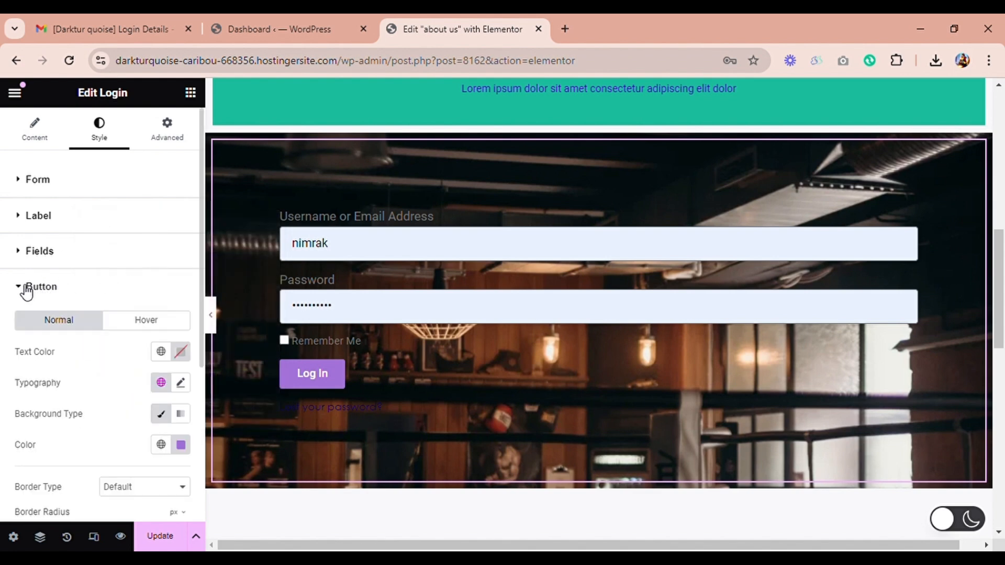
left_click_drag(201, 274, 211, 348)
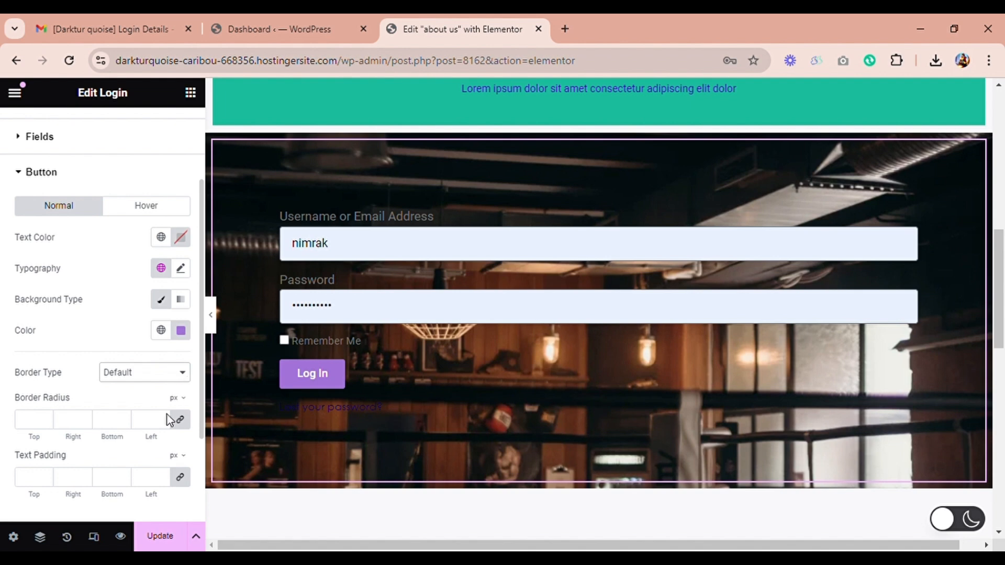
left_click(159, 448)
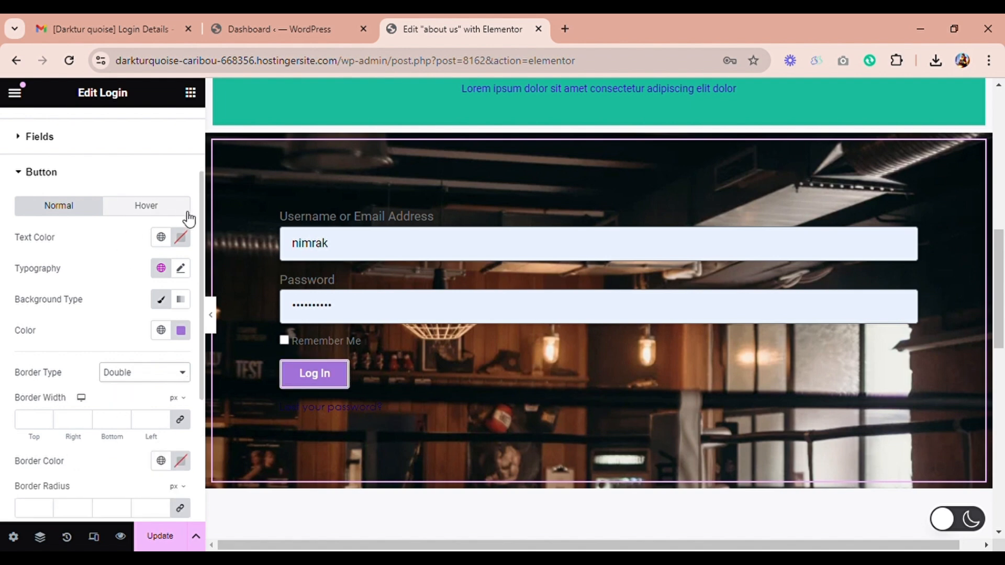
Step: Set the login form's label text color to white, #FFFFFF
scroll(200, 227, "up", 3)
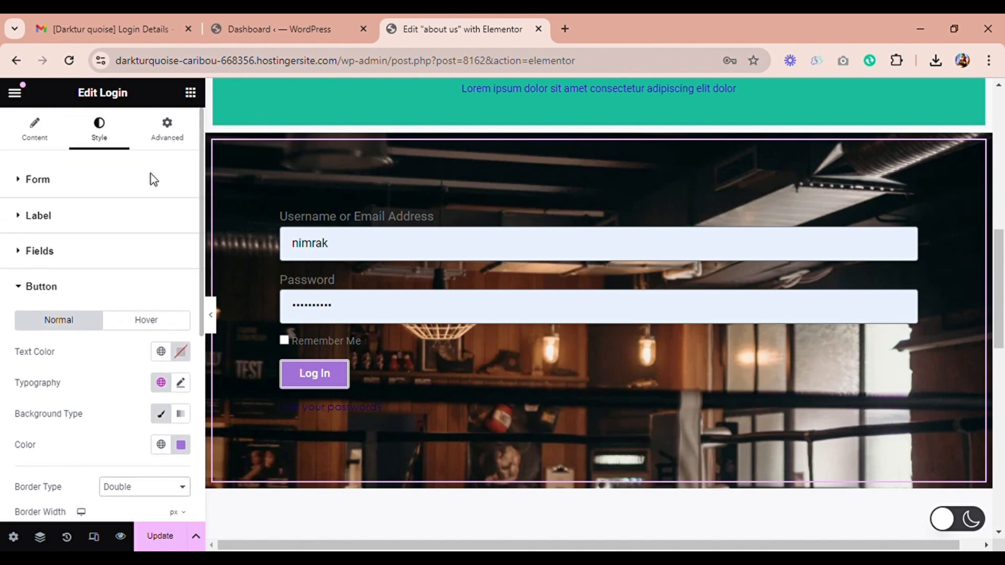
left_click(30, 218)
mouse_move(20, 269)
left_mouse_down()
mouse_move(42, 265)
mouse_move(18, 261)
left_mouse_up()
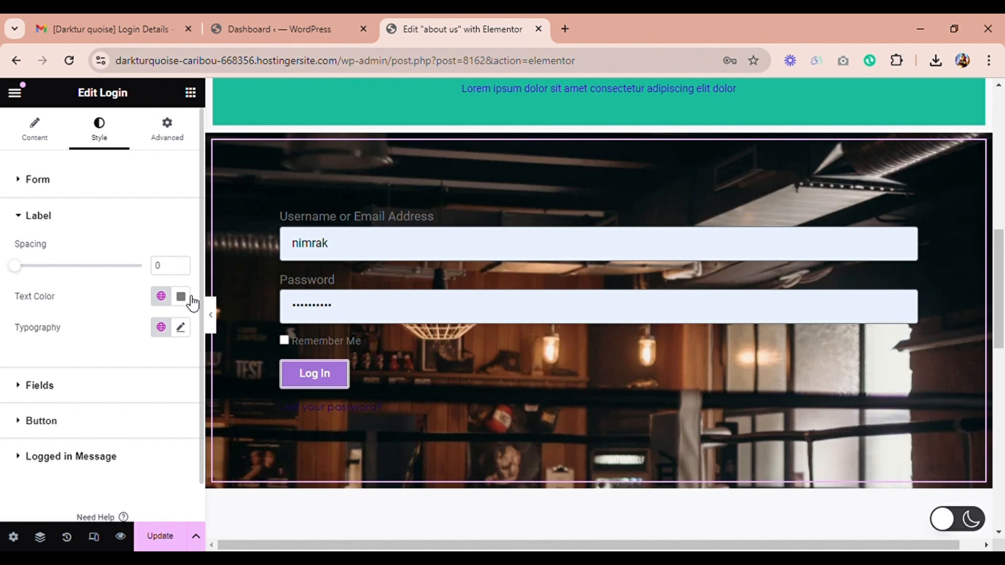
left_click(181, 296)
mouse_move(187, 354)
left_mouse_down()
mouse_move(189, 370)
mouse_move(206, 374)
mouse_move(98, 344)
left_mouse_up()
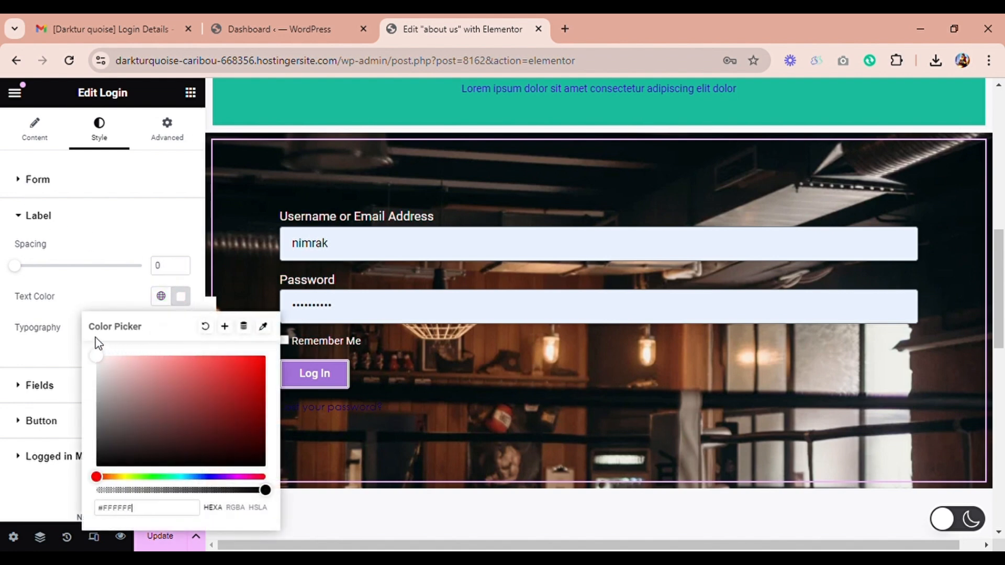
left_click(184, 301)
Step: Set the label typography's font family to Roboto Serif and save the page update
left_click(183, 329)
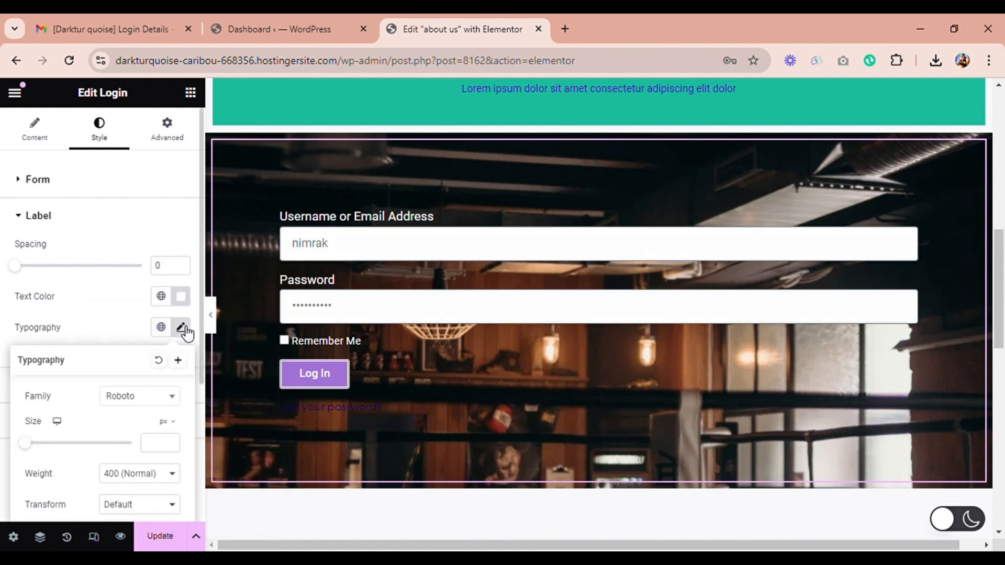
left_click(176, 396)
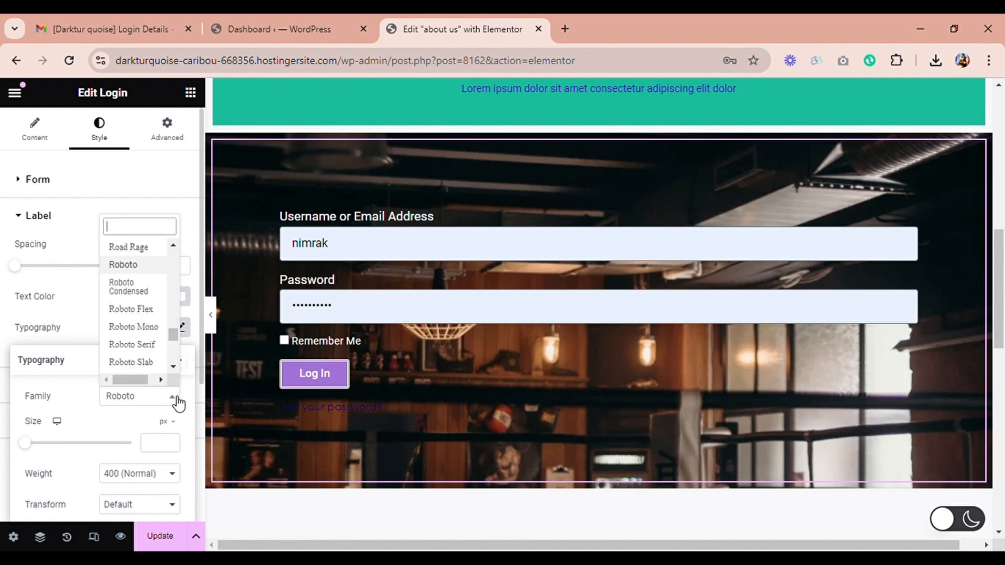
left_click(151, 347)
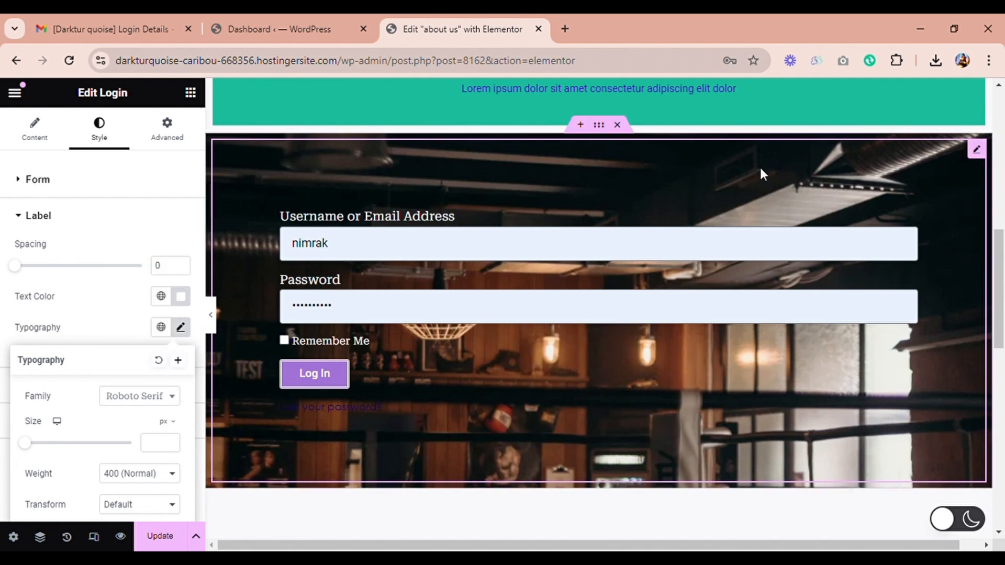
left_click(166, 545)
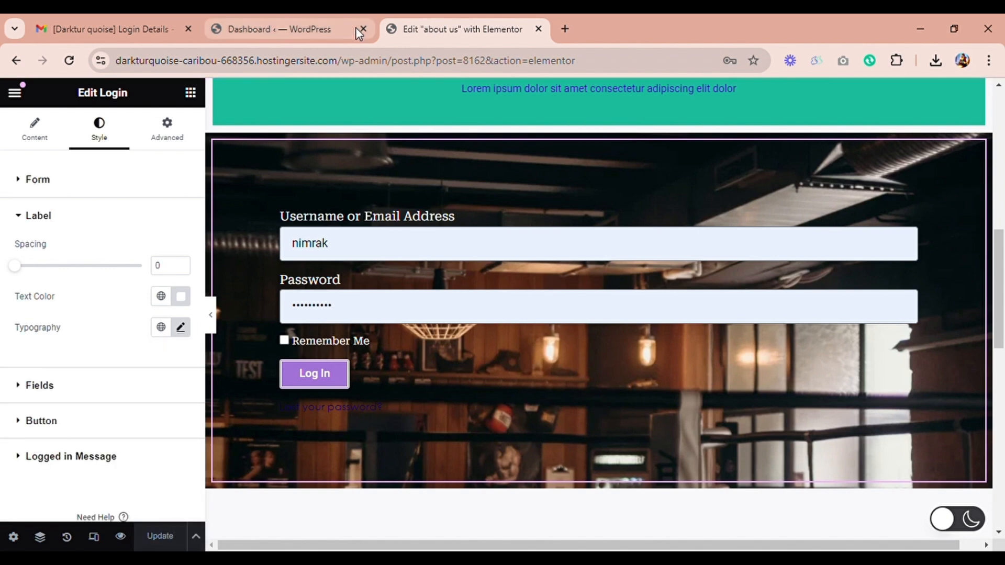
Step: Return to the WordPress pages list, view the published "about us" page, and examine its login section
left_click(18, 59)
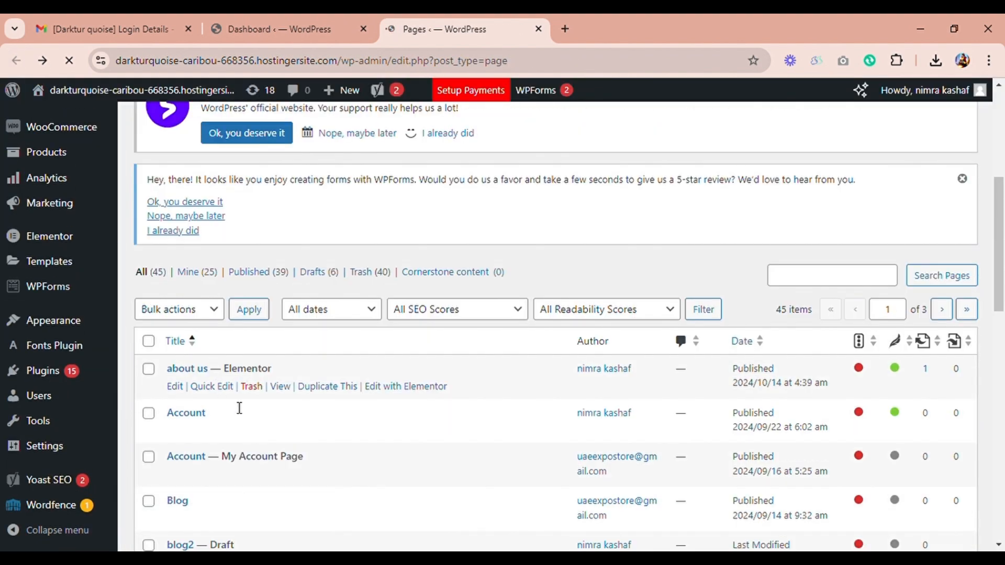
left_click(286, 394)
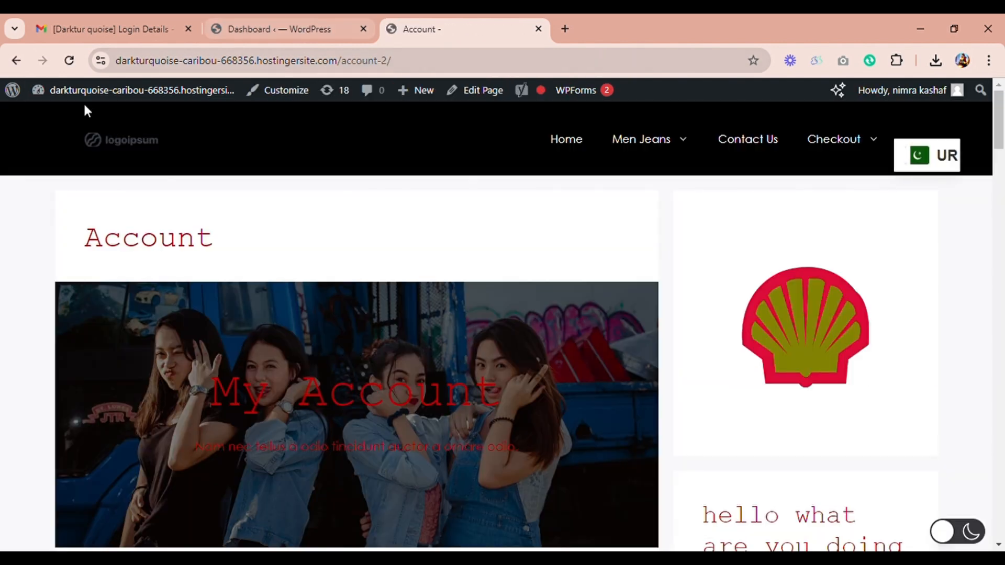
left_click(16, 62)
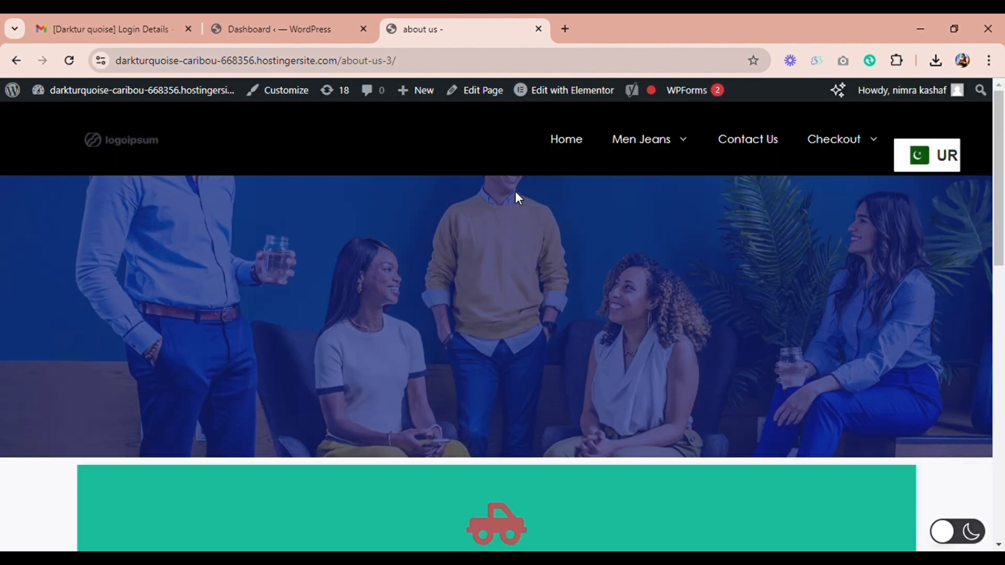
left_click_drag(998, 166, 1000, 330)
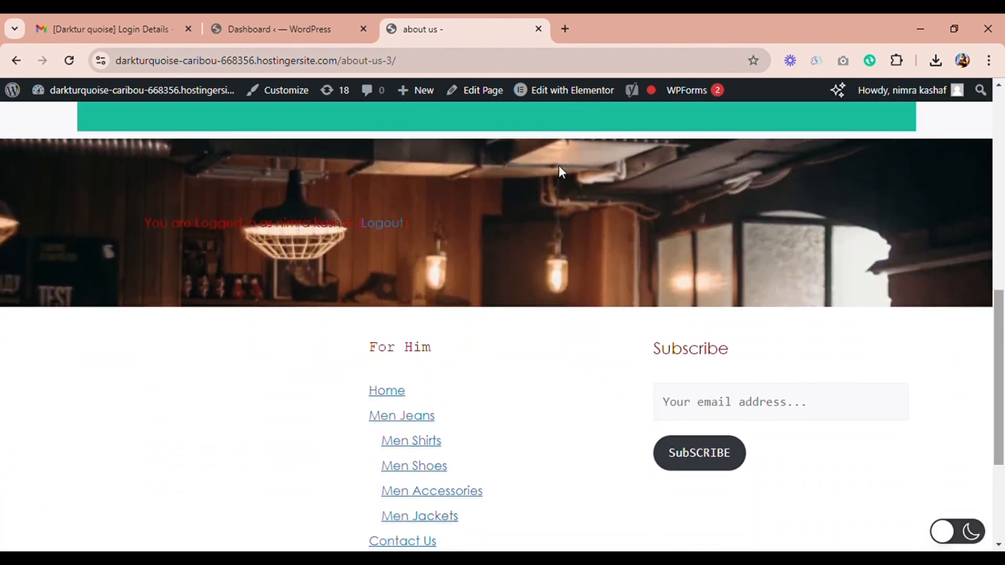
Step: Log out through the link in the login section and review the login form on the reloaded "about us" page
left_click(381, 224)
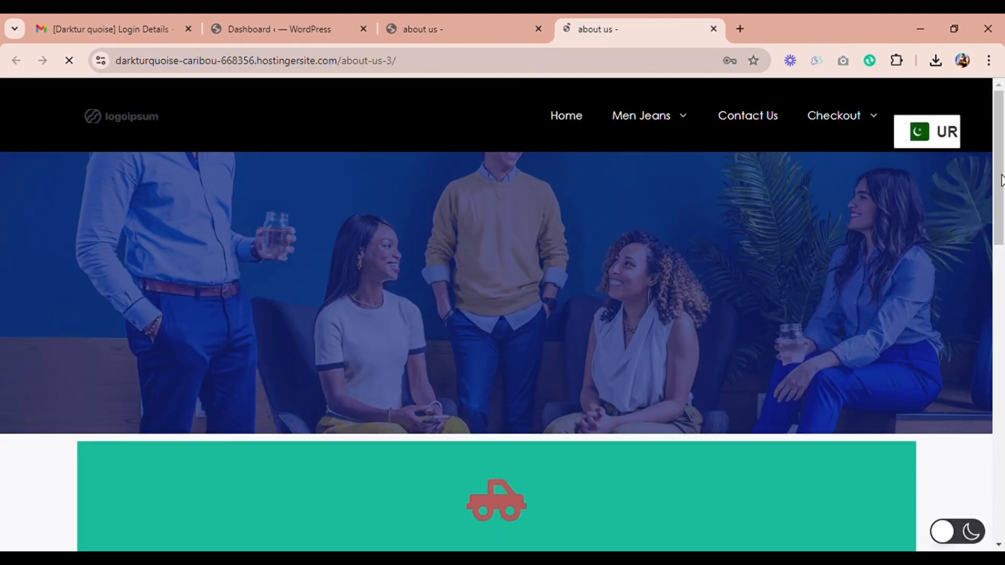
left_click_drag(1000, 178, 1000, 338)
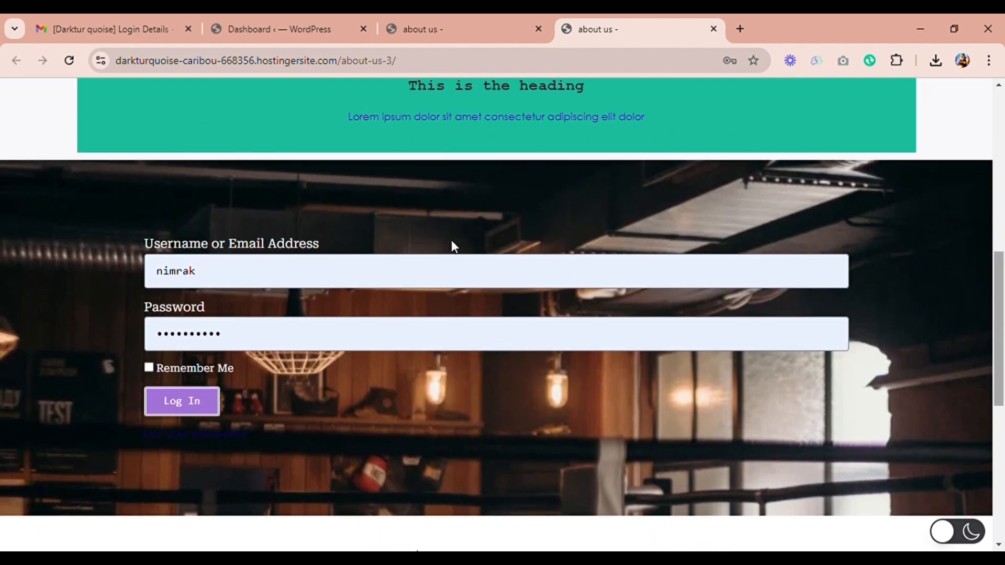